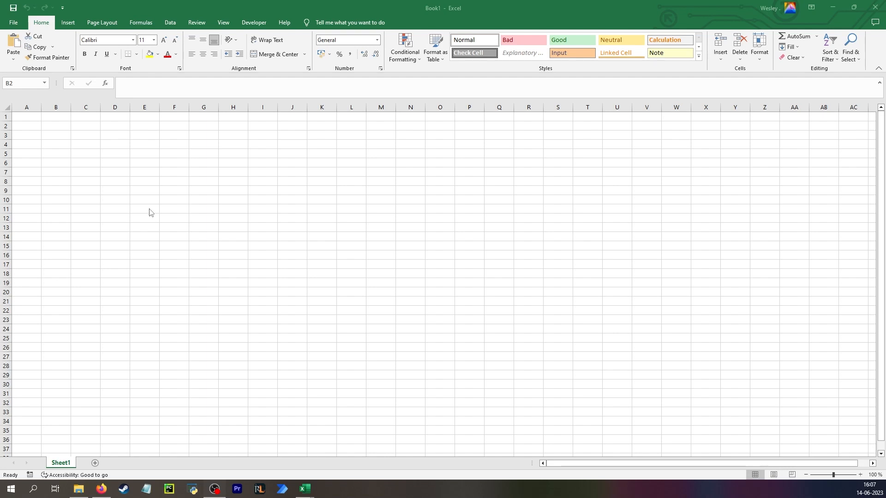
Enter the full path of the supermarket_sales CSV file in cell B2 and name that cell FilePath.
click(129, 186)
click(48, 125)
text(C:\Users\Wesley\Videos\WesleySon\Example dataset, from kaggle, supermarket_sales - Sheet1.csv)
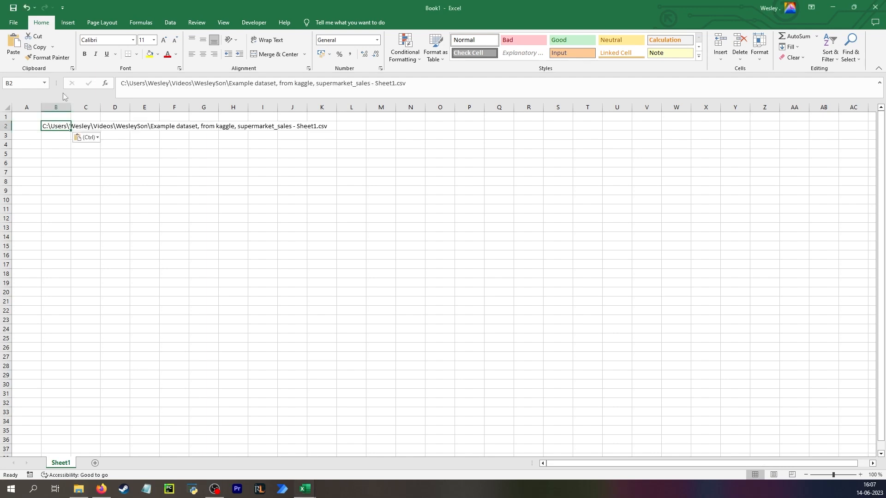
click(28, 85)
text(FilePath)
key(Return)
Create a query from the supermarket_sales - Sheet1.csv file and open it for transformation in the Power Query Editor.
click(169, 22)
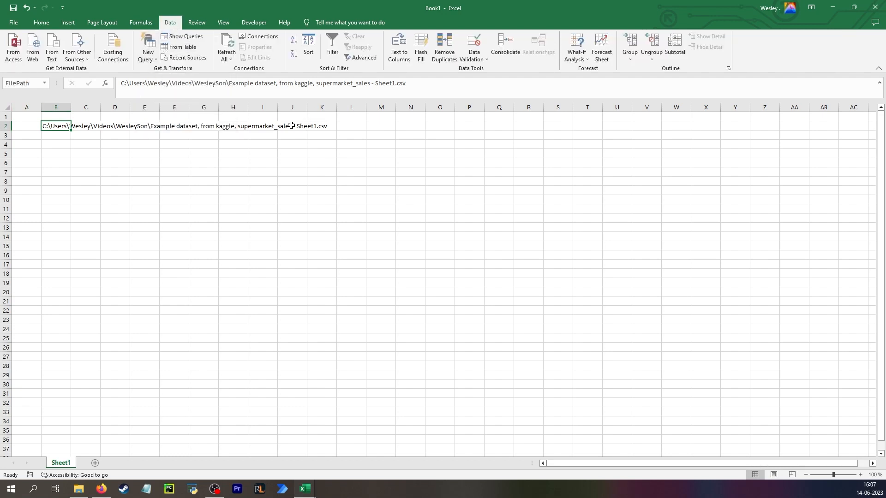
click(148, 51)
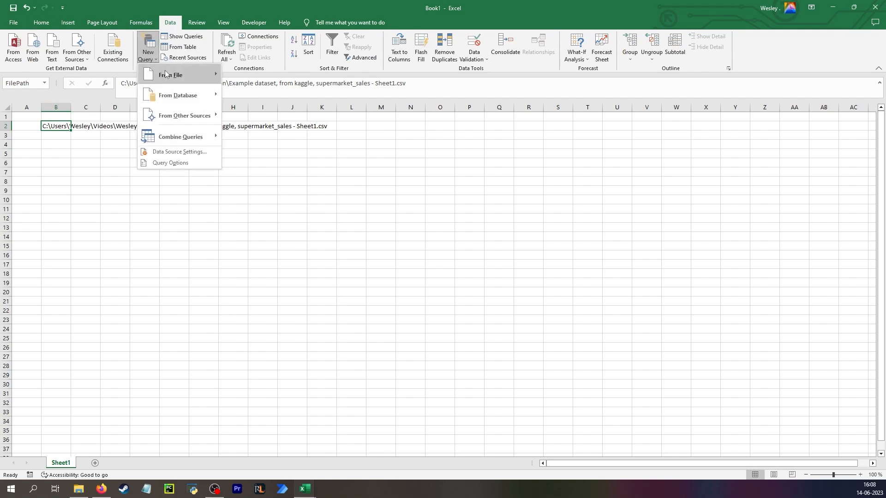
mouse_move(207, 76)
click(255, 96)
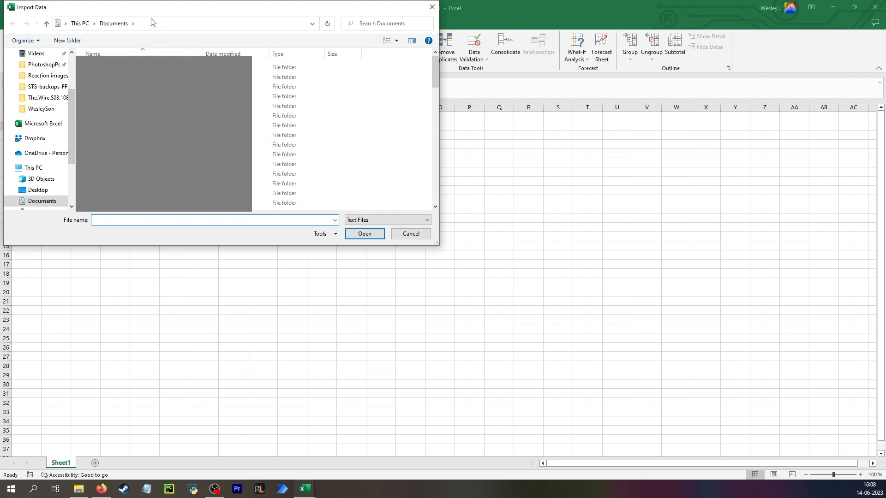
click(41, 109)
double_click(113, 141)
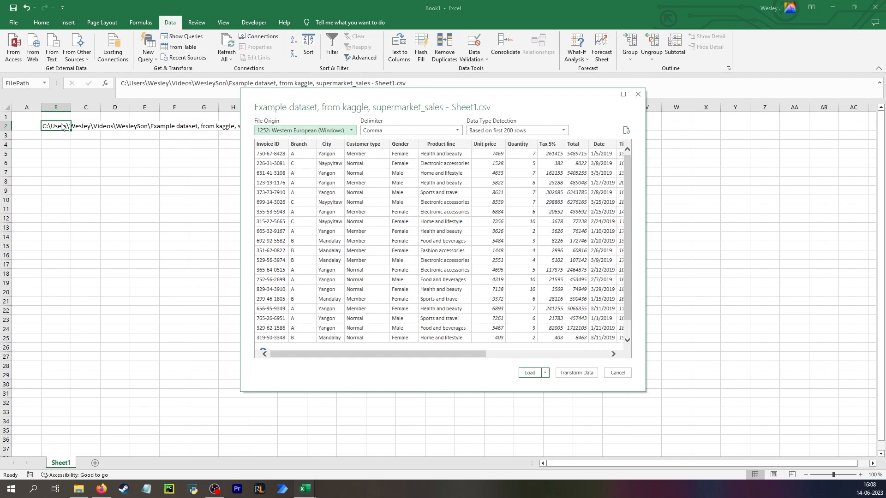
click(577, 372)
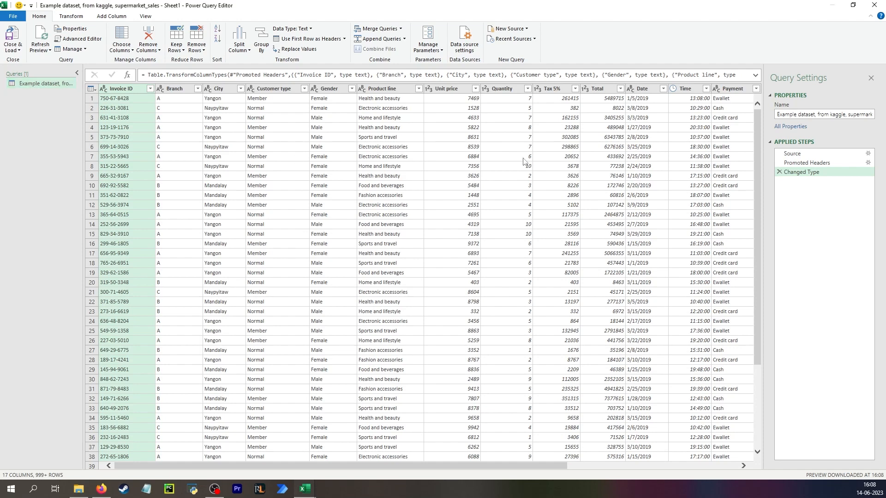
In the query's code, insert the line Excel.CurrentWorkbook(){[Name="FilePath"]}[Content]{0}[Column1], directly before the Source line.
click(796, 151)
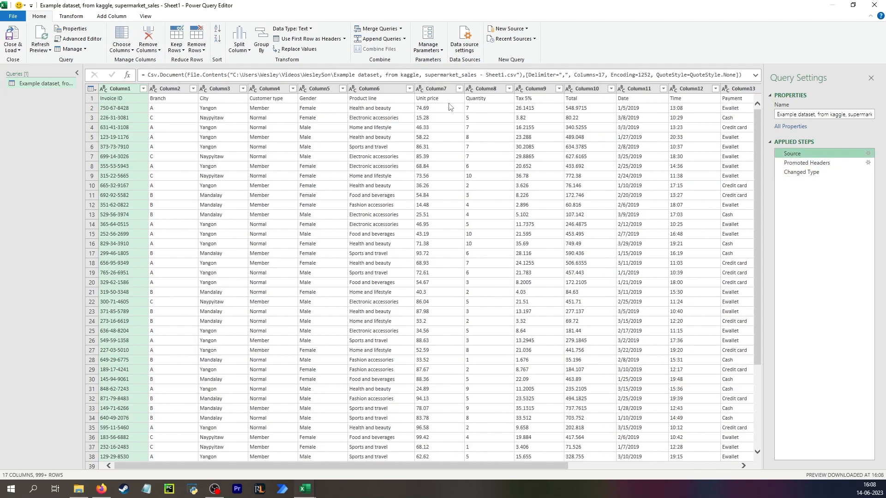
click(78, 39)
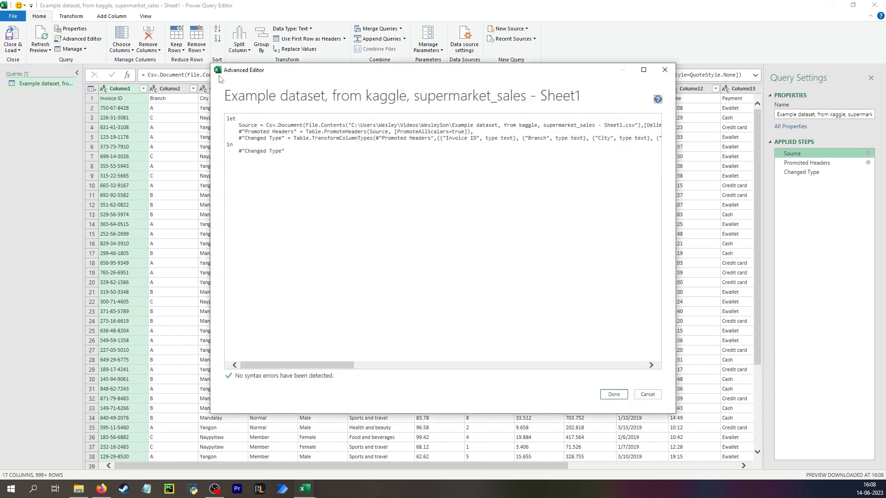
click(240, 125)
key(Return)
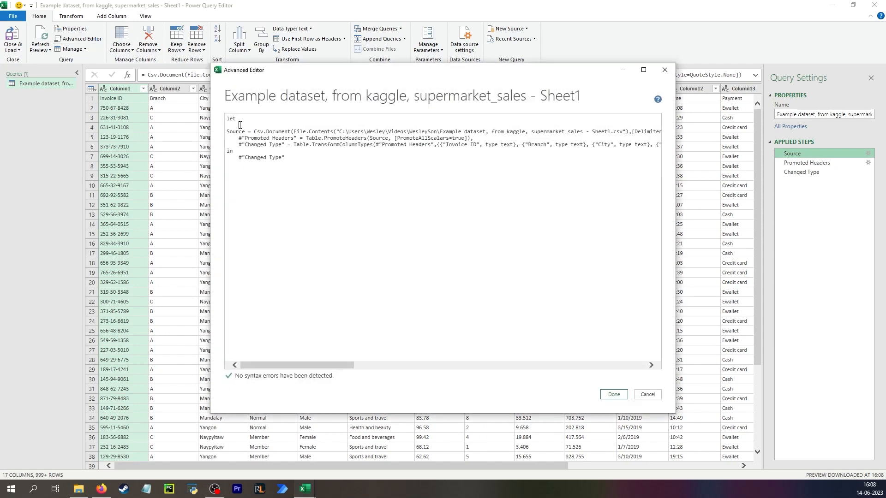
text(Excel.CurrentWorkbook(){[Name="FilePath"]}[Content]{0}[Column1],)
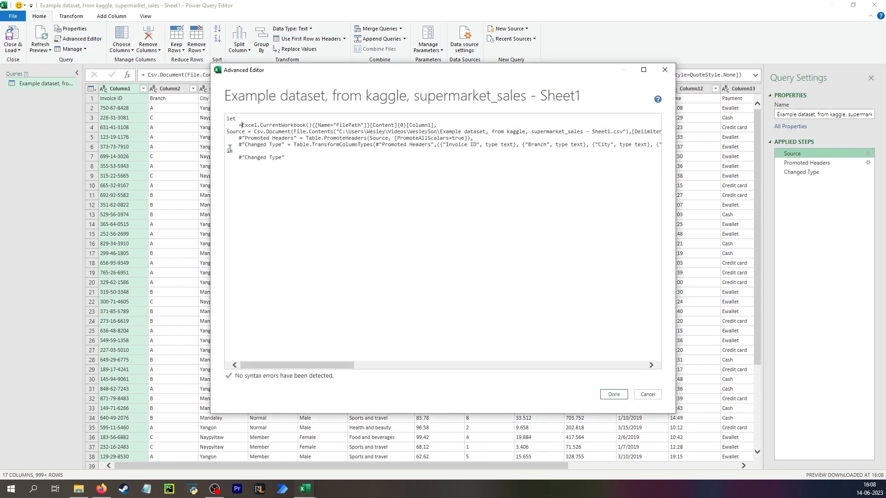
key(Home)
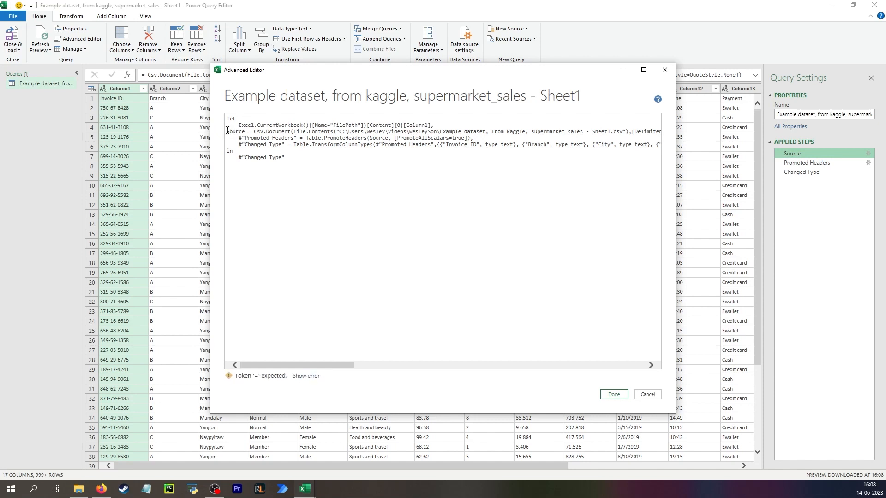
Indent the Source line to align with the other code lines and apply the edited query code.
click(227, 131)
key(Tab)
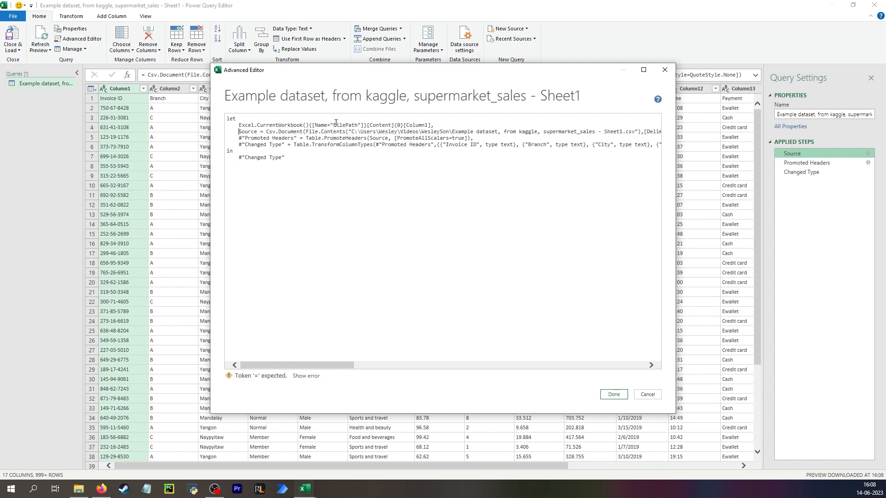
drag(336, 125, 353, 125)
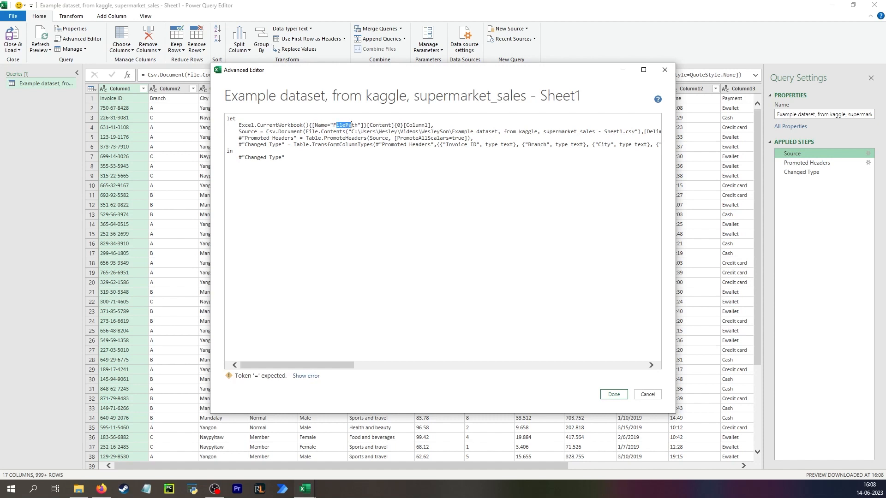
click(380, 125)
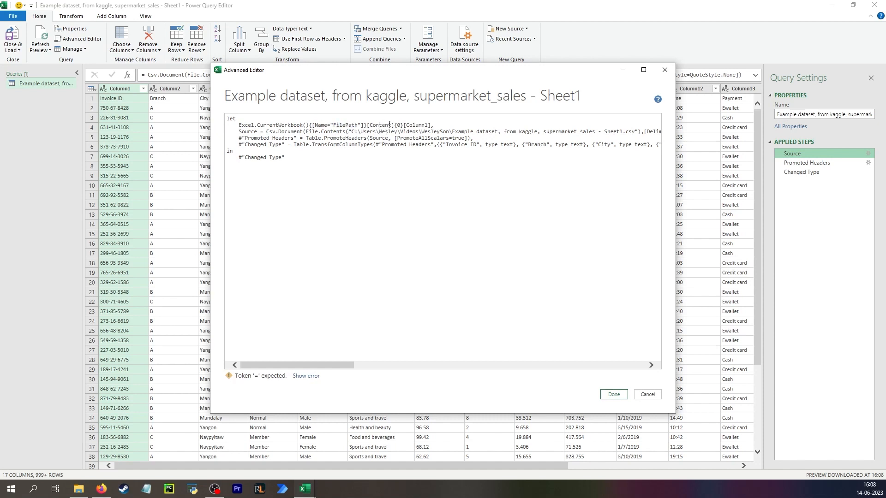
click(619, 399)
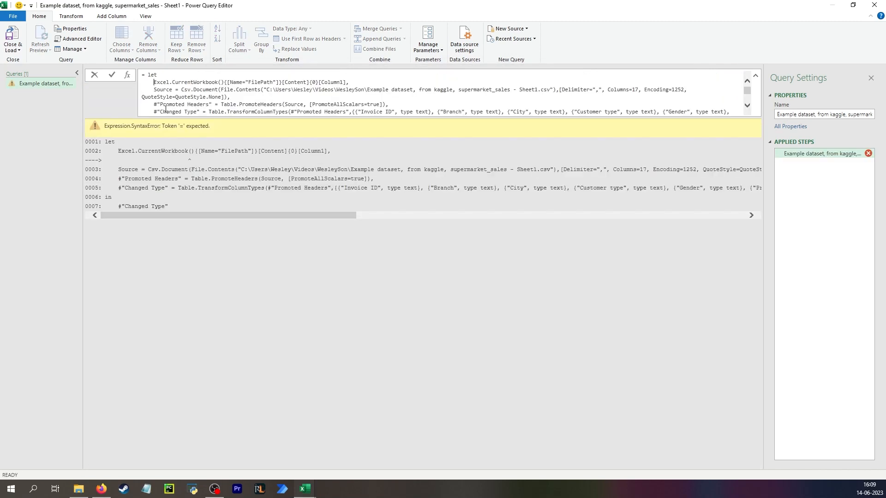
Assign the inserted workbook expression to a step named mySource and check the path that it returns.
text(mySource )
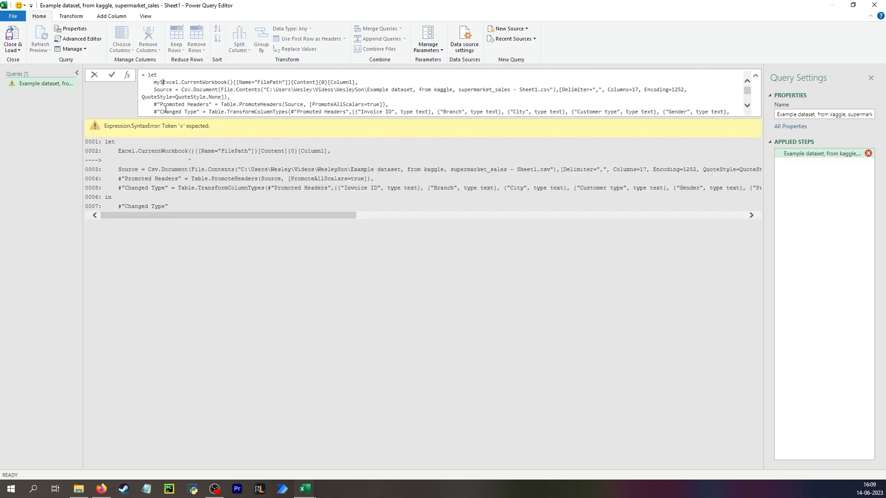
text(=)
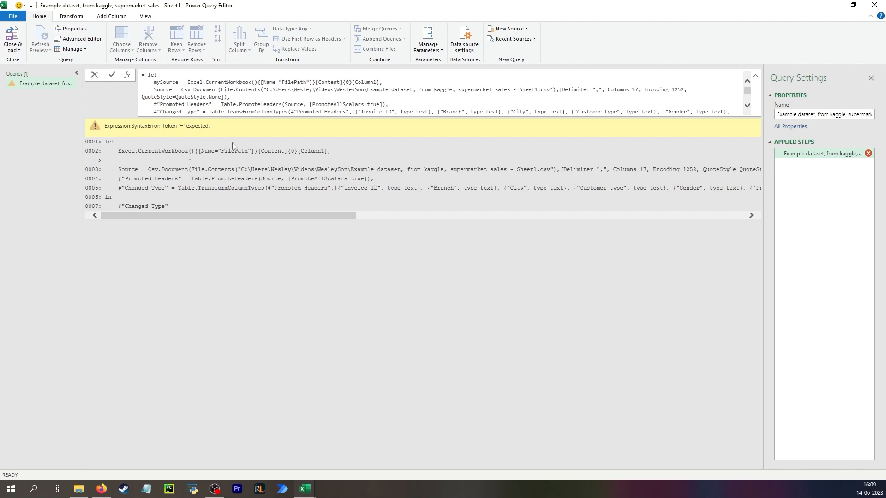
key(Return)
click(797, 153)
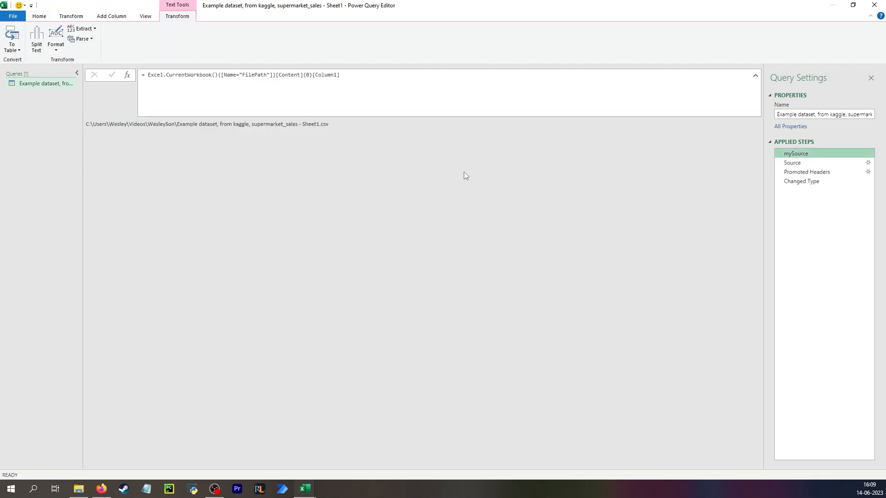
drag(94, 126, 342, 126)
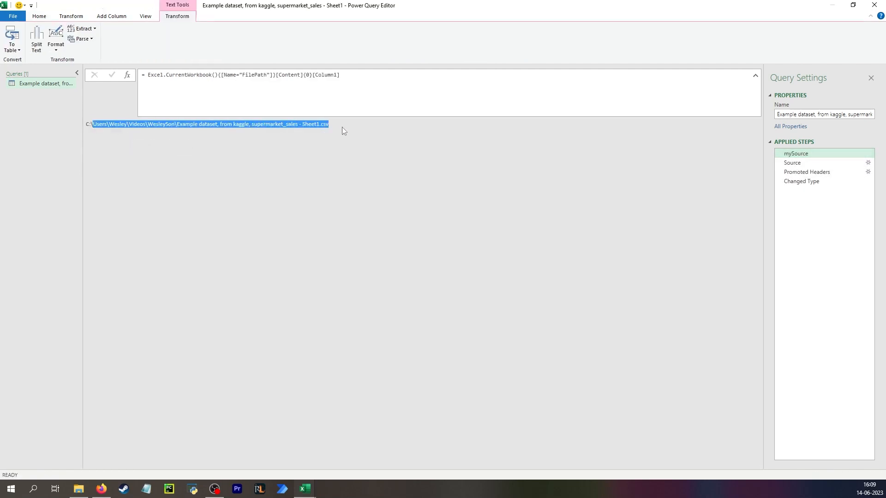
click(330, 124)
In the Source step's formula, replace the quoted file path inside File.Contents with mySource.
click(792, 164)
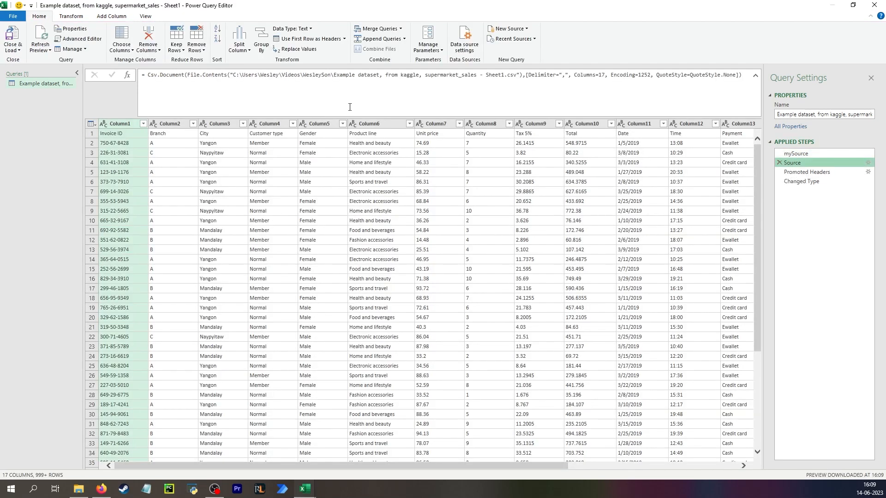
click(234, 75)
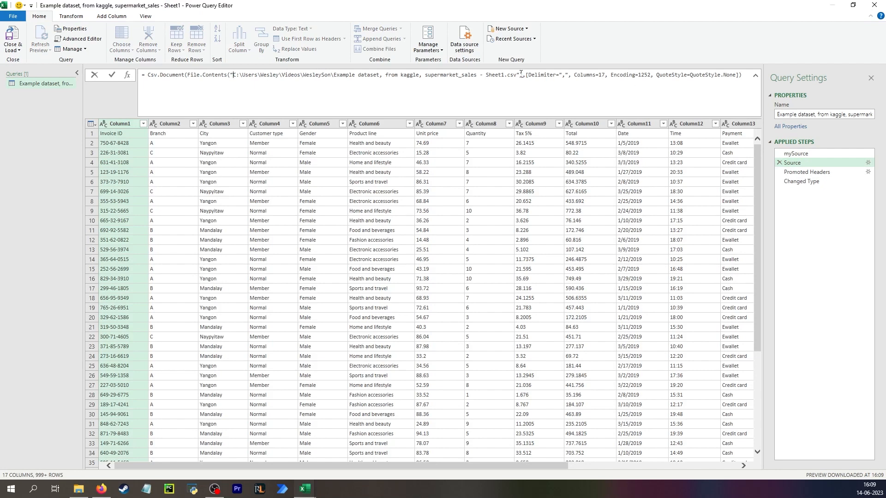
shift+click(515, 75)
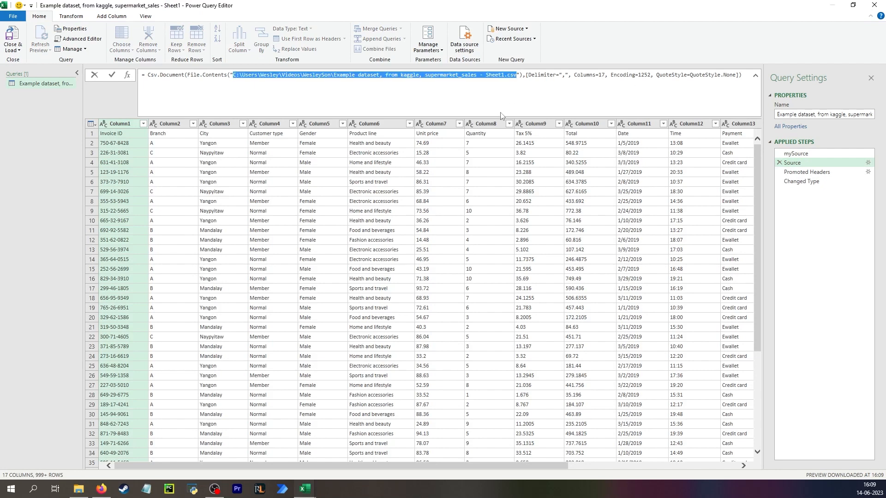
key(BackSpace)
key(BackSpace)
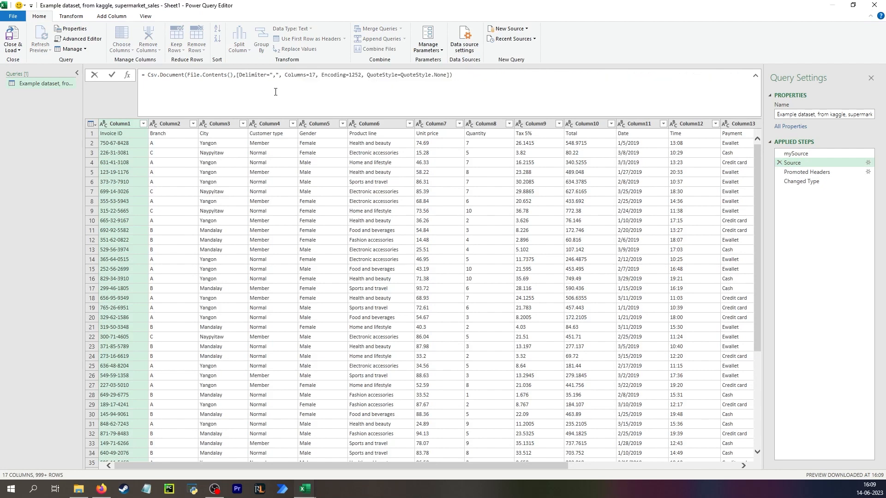
text(mySource)
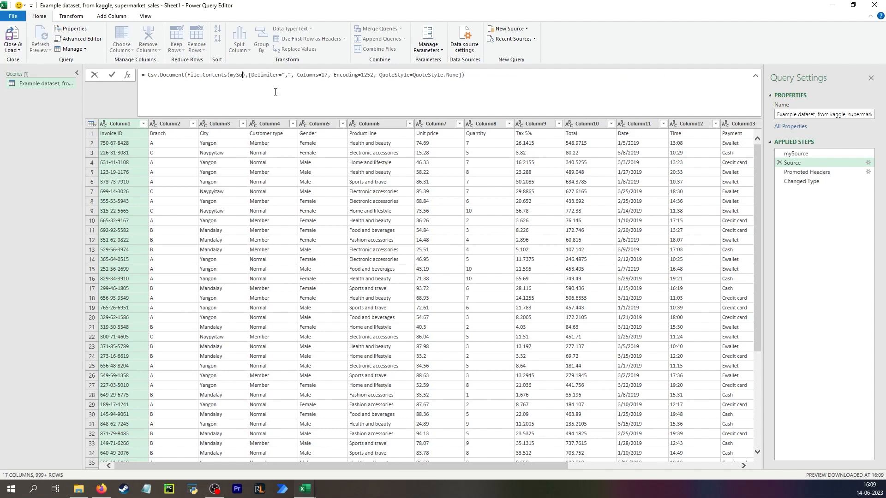
key(Return)
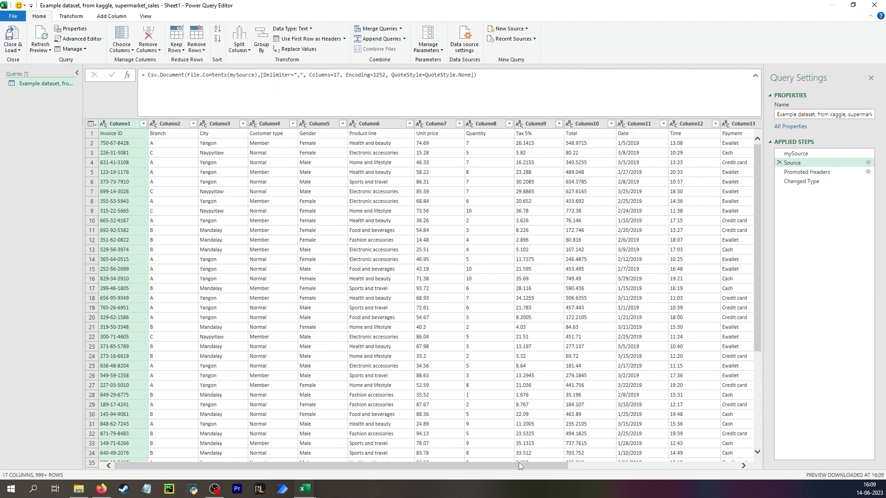
Add an index column starting from 1 and place its step after Changed Type in the applied steps.
drag(383, 464, 597, 466)
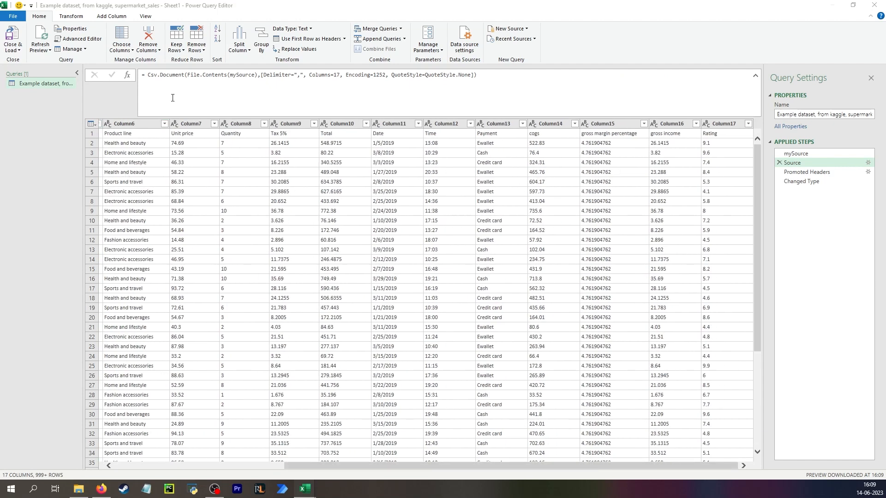
click(112, 17)
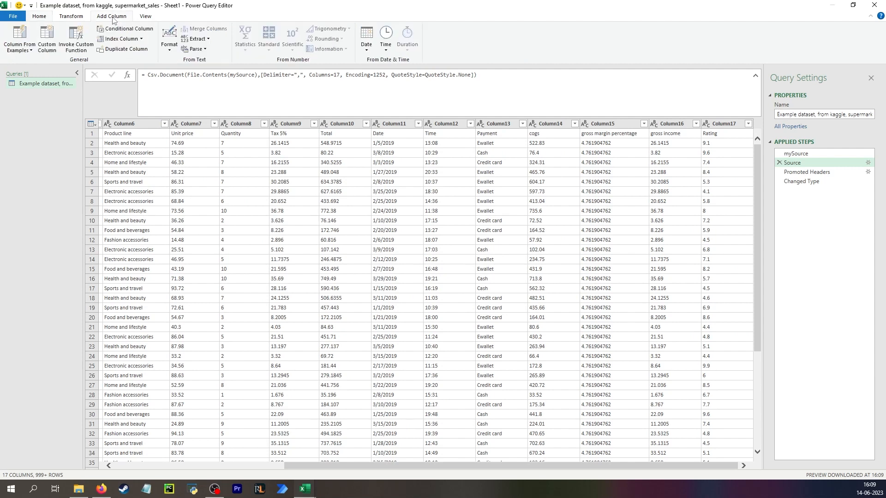
click(139, 39)
click(137, 60)
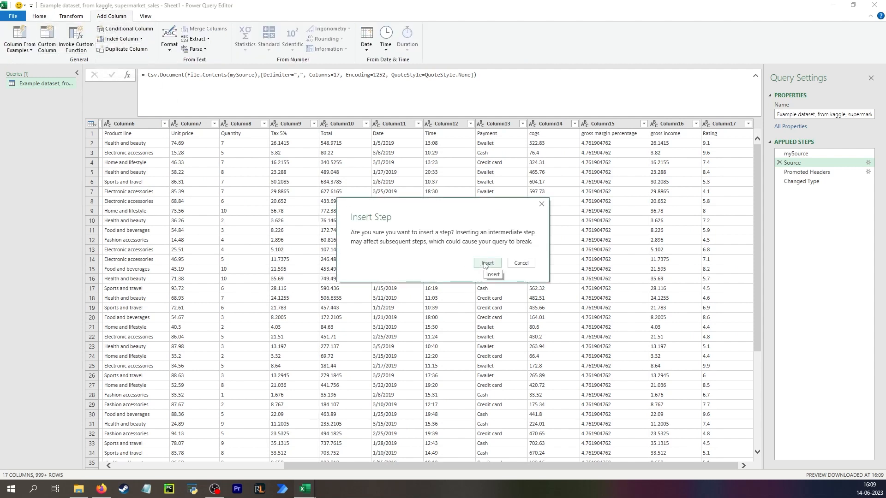
click(490, 273)
drag(811, 172, 805, 194)
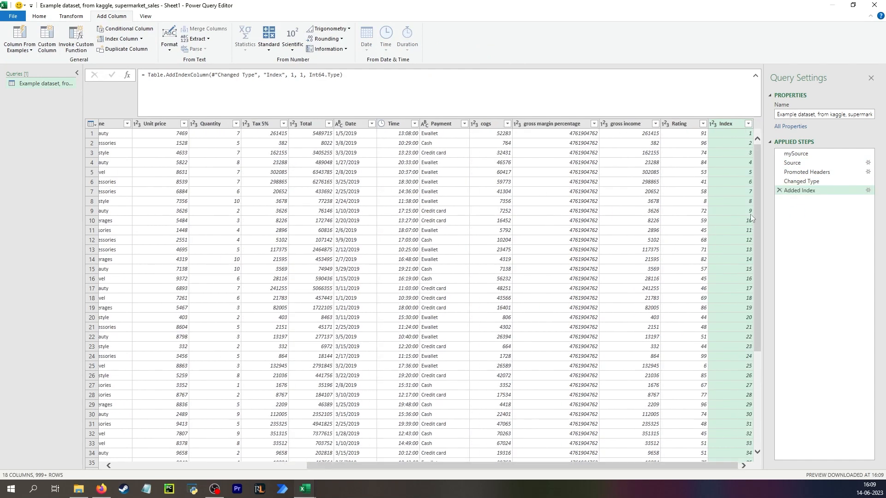
Create a new blank query and go back to the supermarket sales query to view its Index column.
click(732, 135)
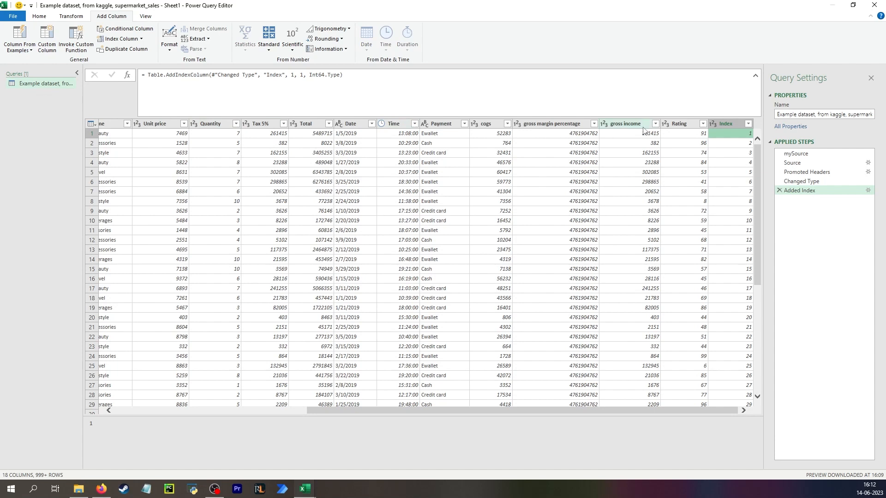
right_click(37, 91)
mouse_move(65, 107)
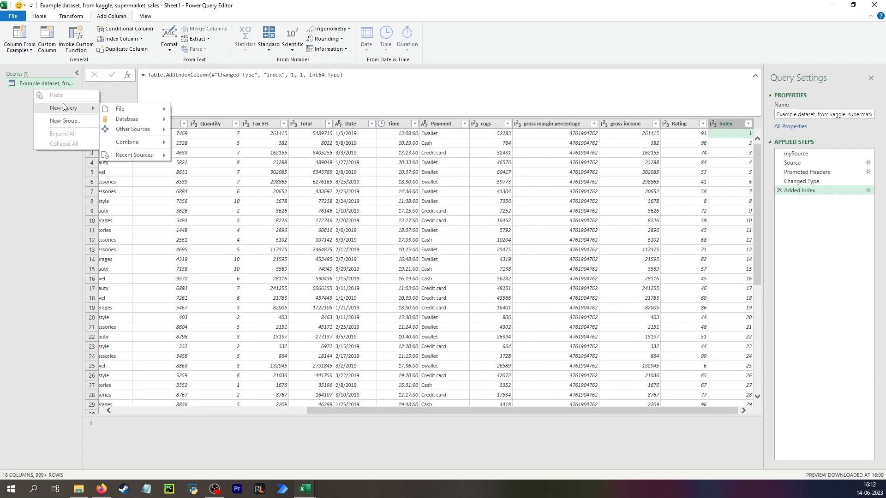
mouse_move(143, 129)
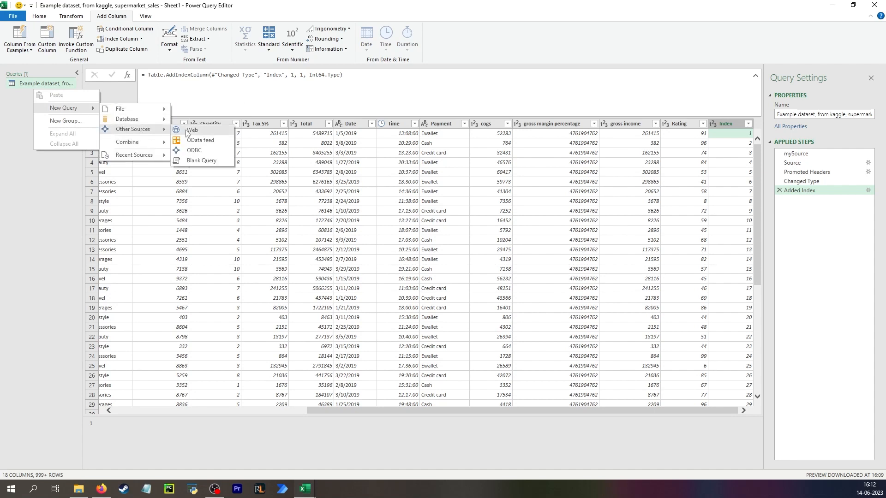
click(203, 162)
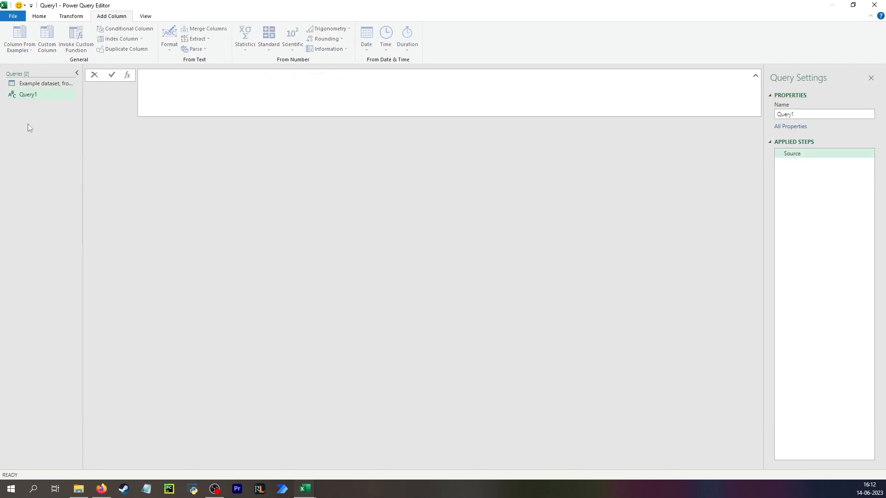
click(44, 85)
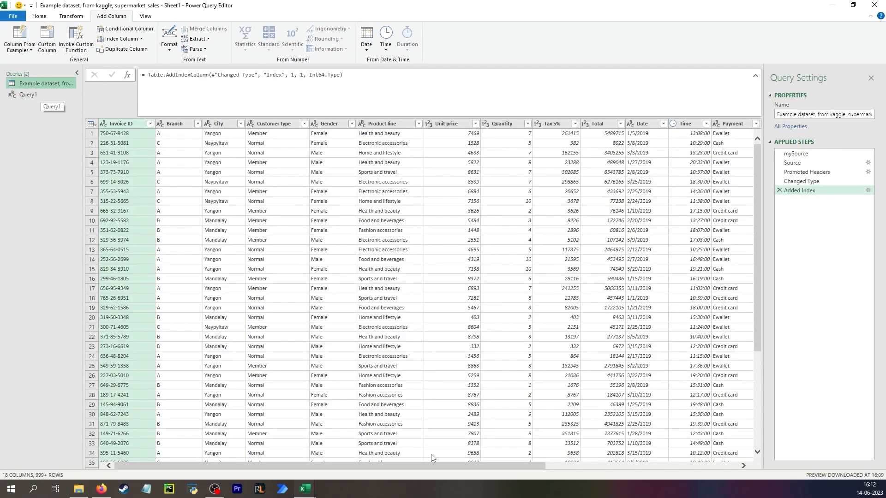
drag(437, 467, 666, 468)
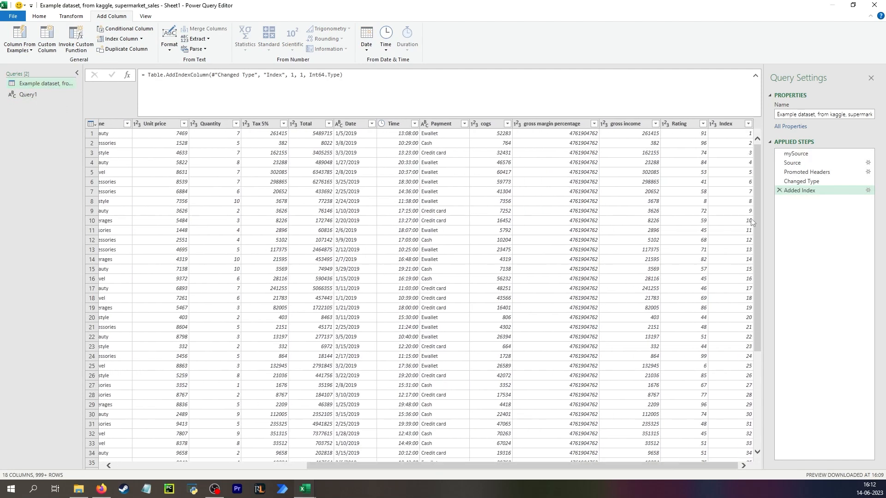
Calculate the maximum of the Index column and copy the formula generated for it.
click(738, 128)
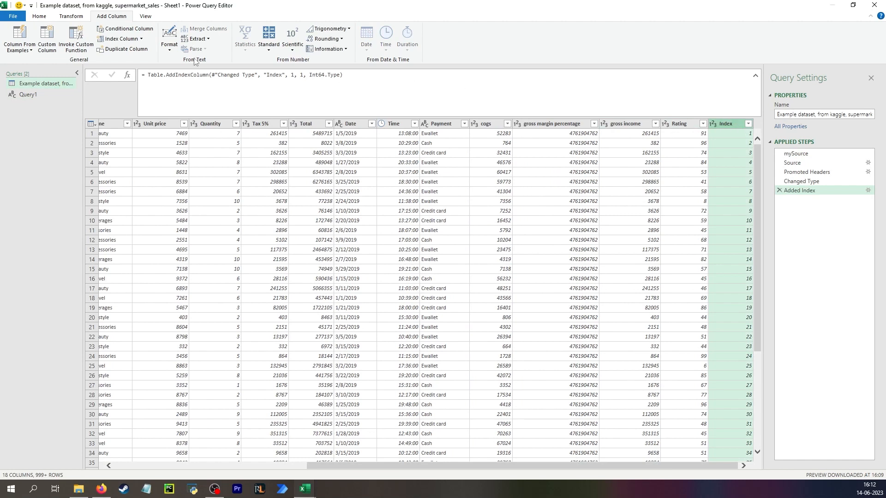
click(71, 17)
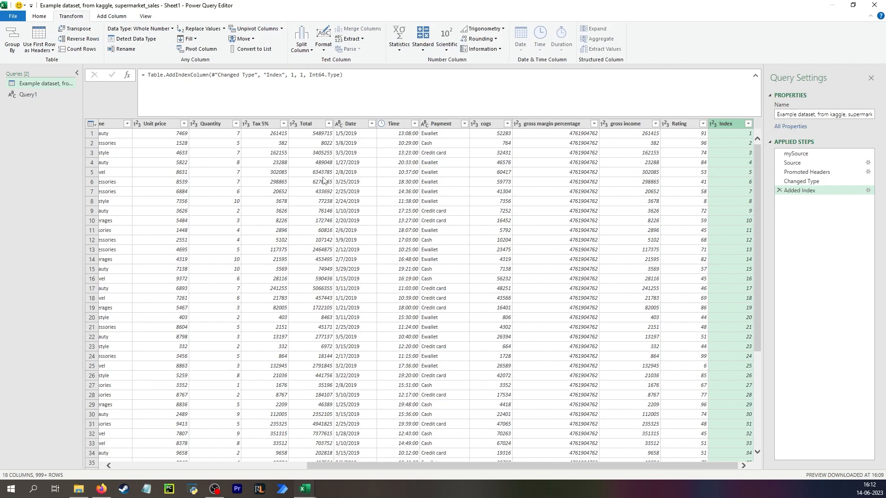
click(422, 50)
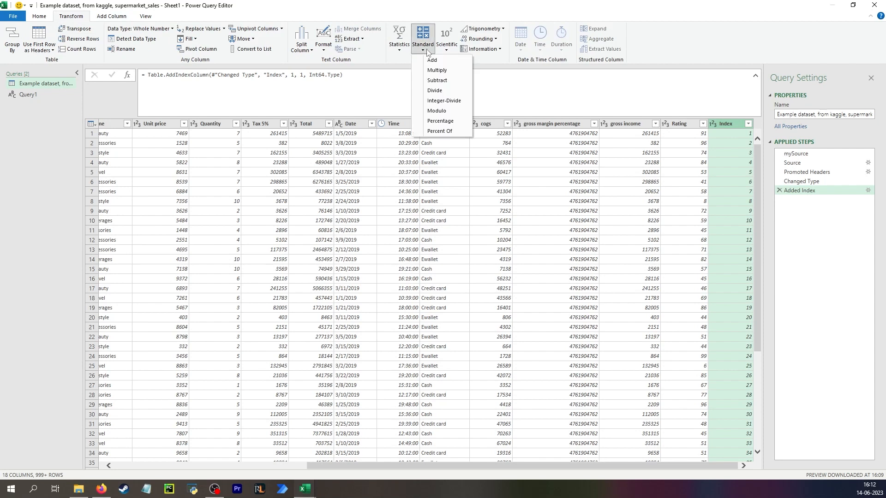
click(399, 50)
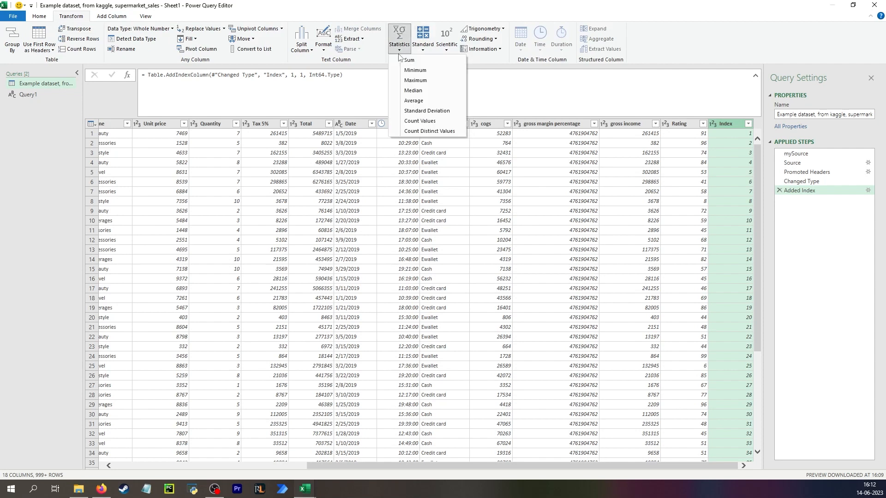
click(431, 80)
drag(243, 75, 148, 88)
Remove the Calculated Maximum step and paste the copied List.Max formula into Query1's Source step.
click(779, 199)
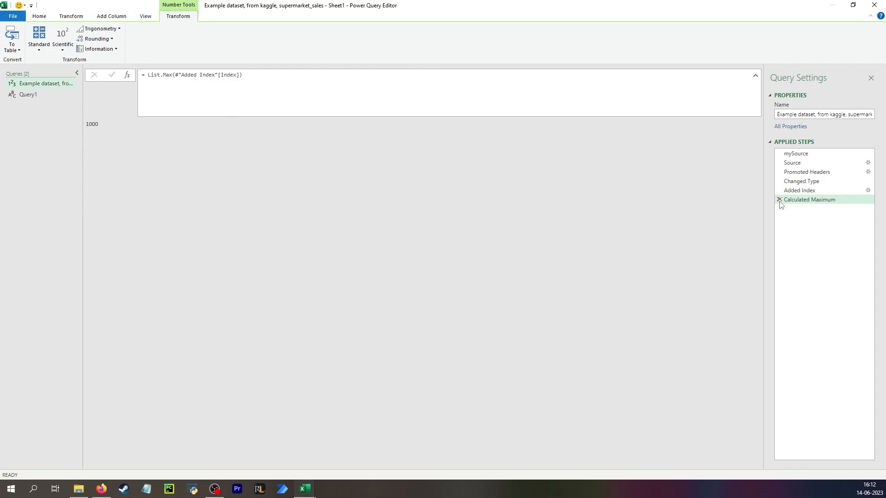
click(56, 98)
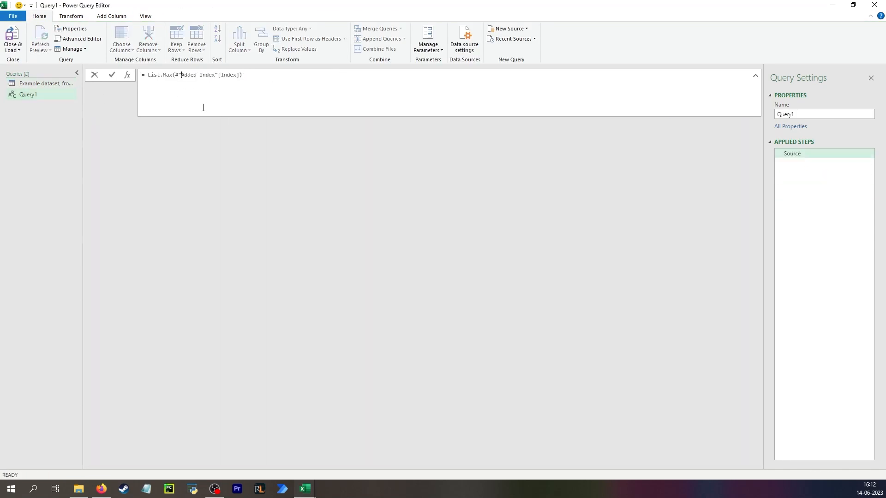
click(218, 76)
Rename the supermarket sales query to mySource.
click(44, 84)
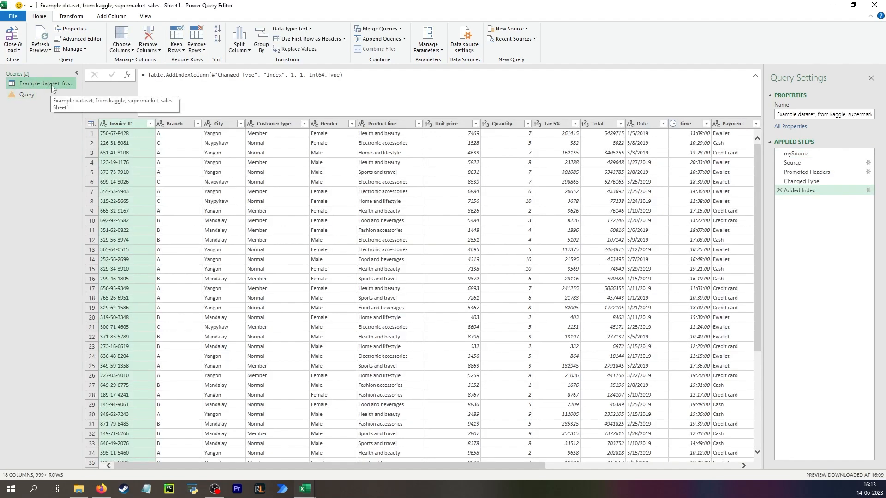
double_click(35, 85)
text(m)
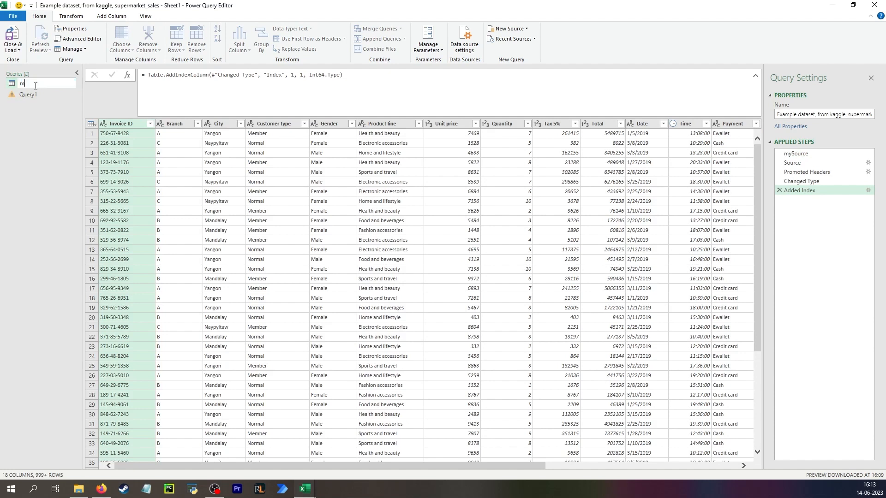
text(ySource)
key(Return)
In Query1's formula, replace #"Added Index" with mySource to give = List.Max(mySource[Index]).
click(55, 93)
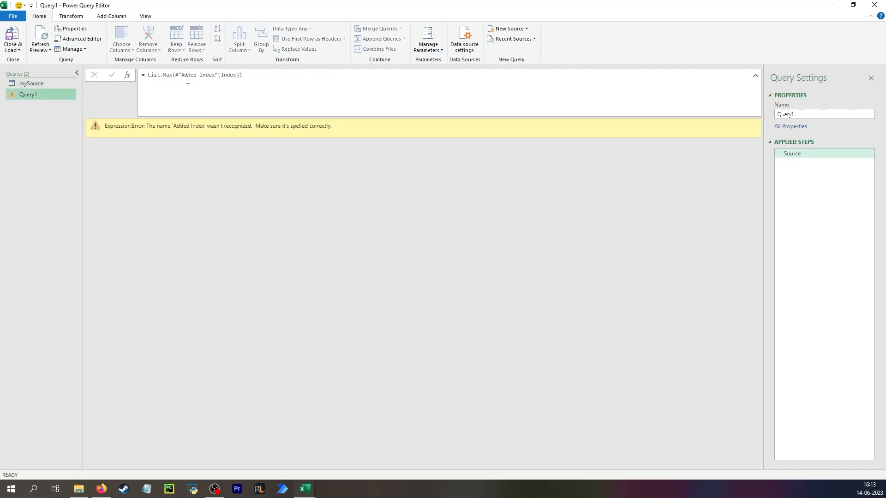
click(177, 76)
key(Delete)
key(Delete)
key(Delete)
key(Delete)
key(Delete)
key(Delete)
key(Delete)
key(Delete)
key(Delete)
key(Delete)
key(Delete)
key(Delete)
key(Delete)
key(Delete)
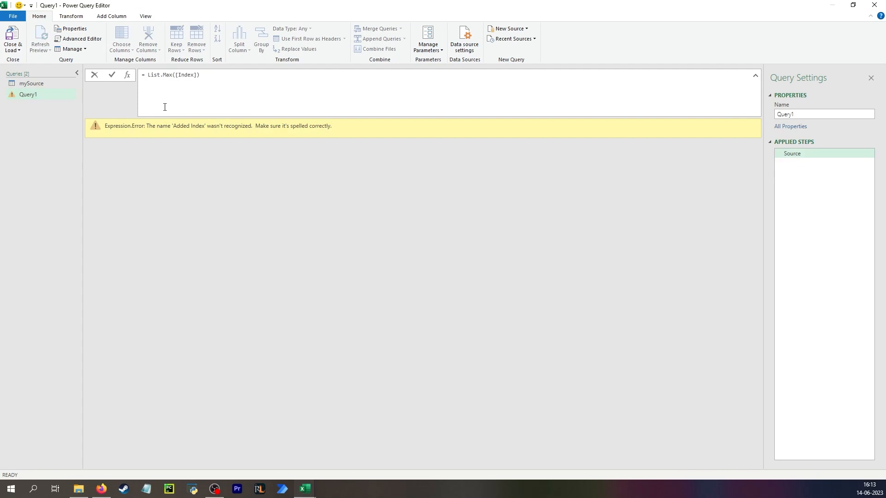
text(Max(my)
text(Source)
key(Return)
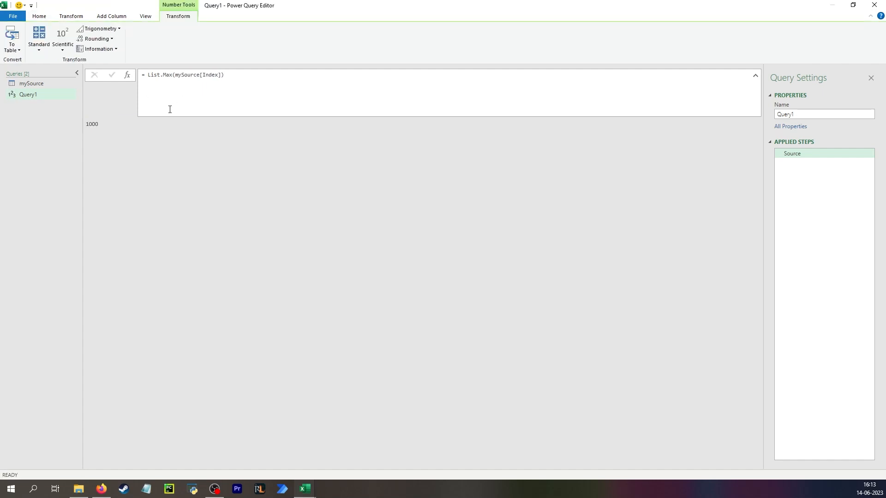
double_click(96, 125)
drag(87, 126, 104, 126)
click(128, 138)
click(79, 18)
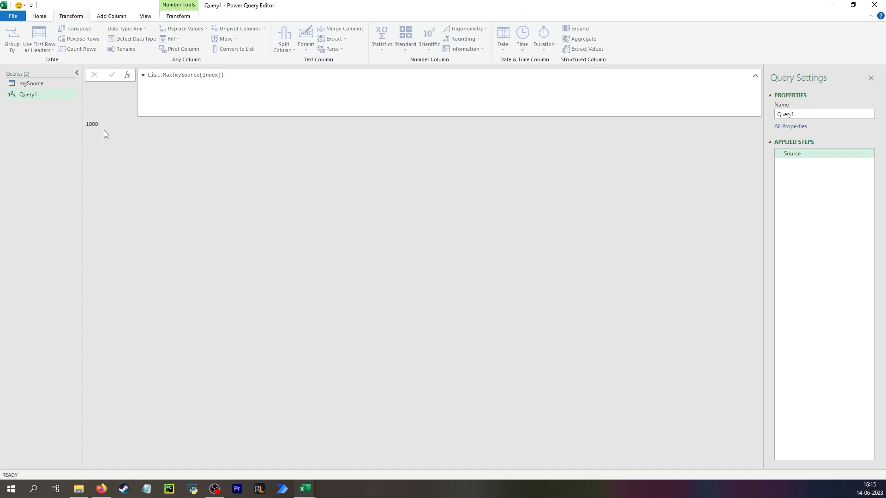
click(45, 17)
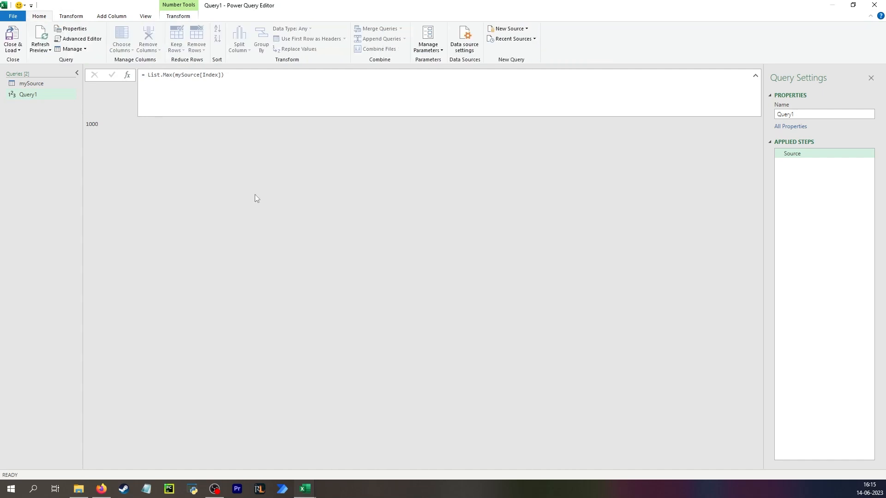
click(73, 16)
click(114, 17)
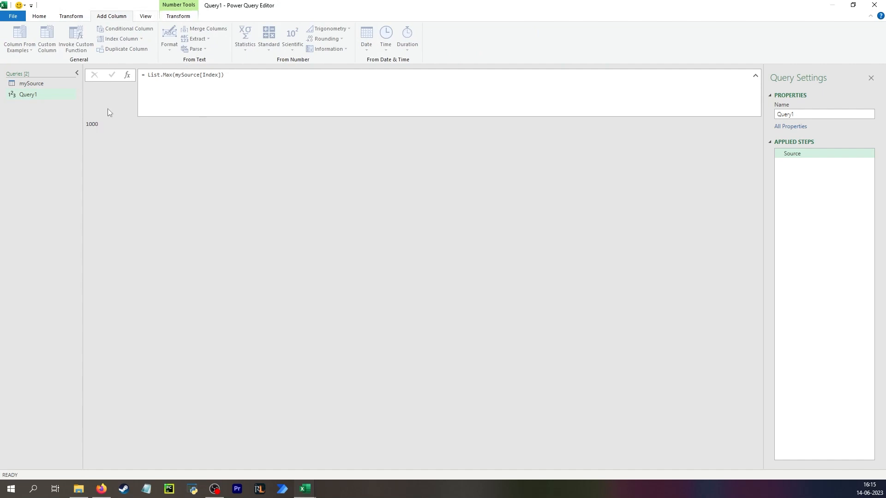
click(132, 152)
In the mySource query, integer-divide the Index column by 50.
click(31, 84)
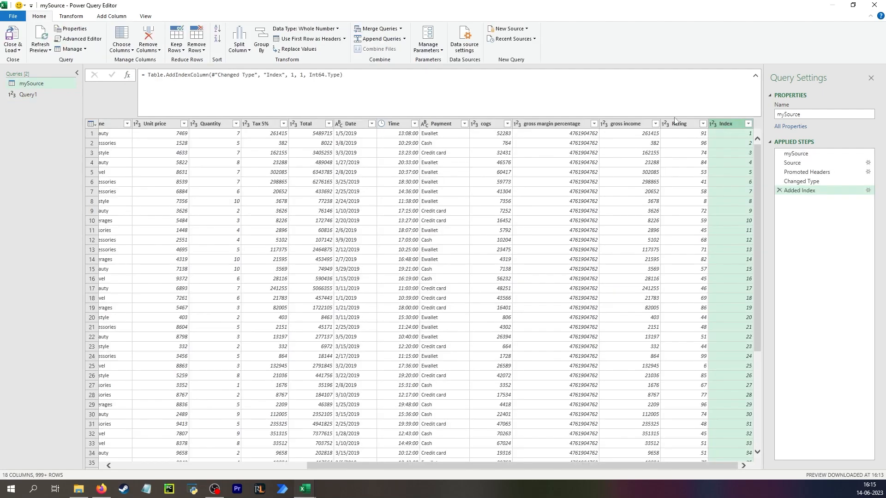
click(71, 15)
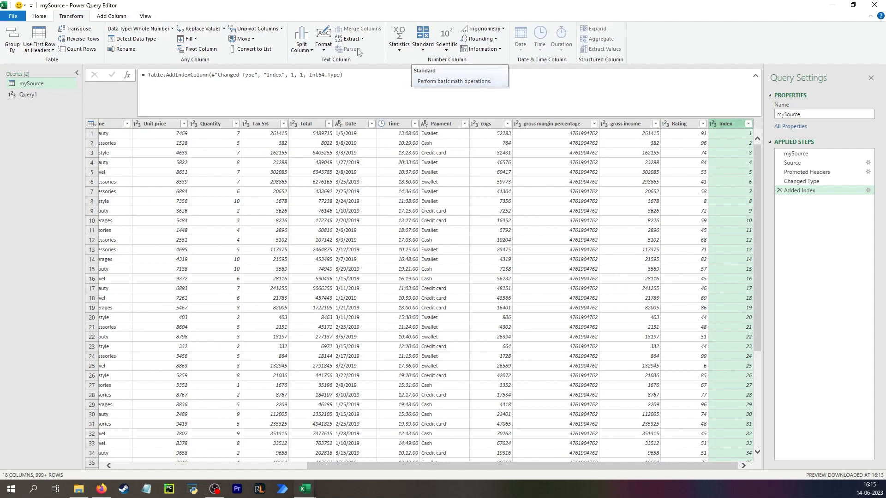
click(418, 52)
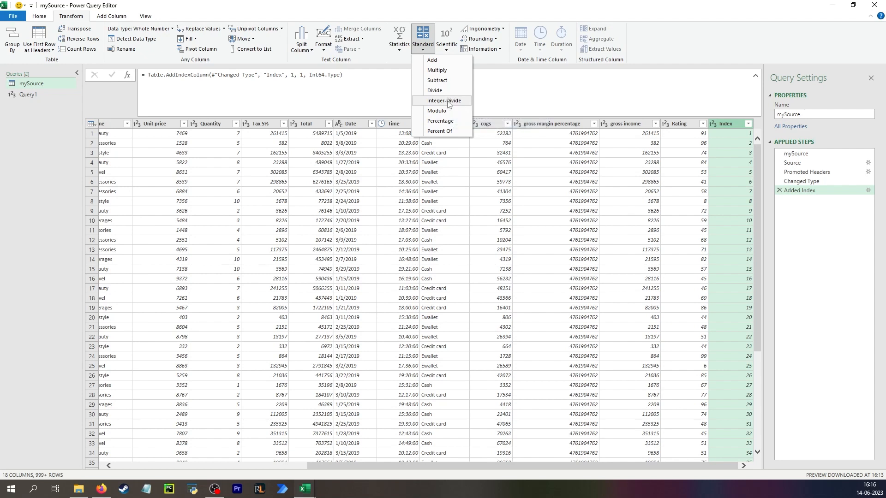
click(447, 101)
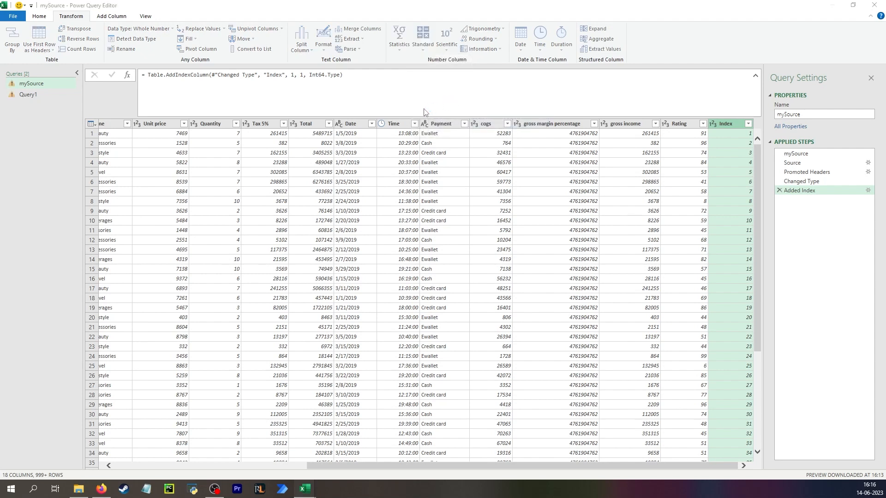
text(50)
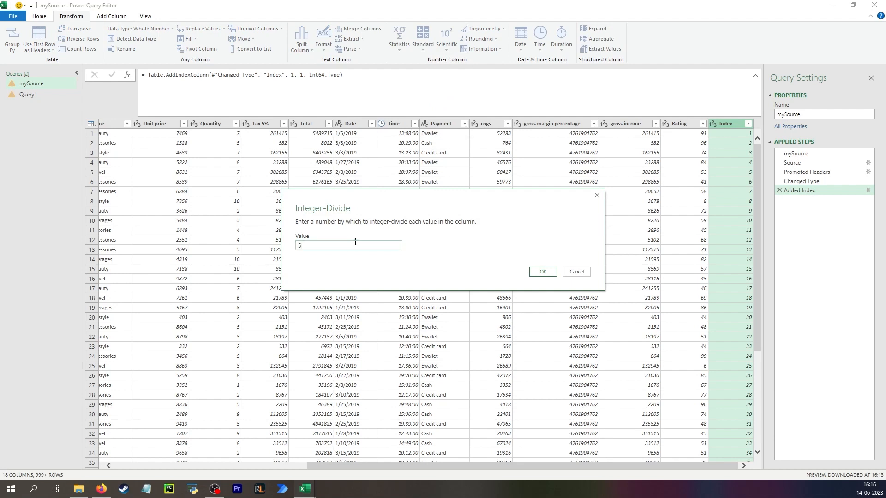
click(543, 272)
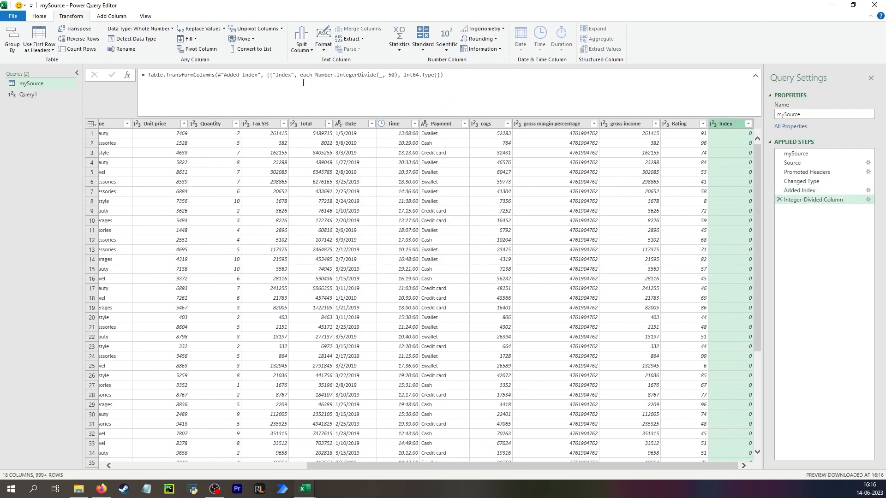
Copy the expression Number.IntegerDivide(_, 50) from the formula and remove the Integer-Divided Column step.
drag(316, 76, 392, 77)
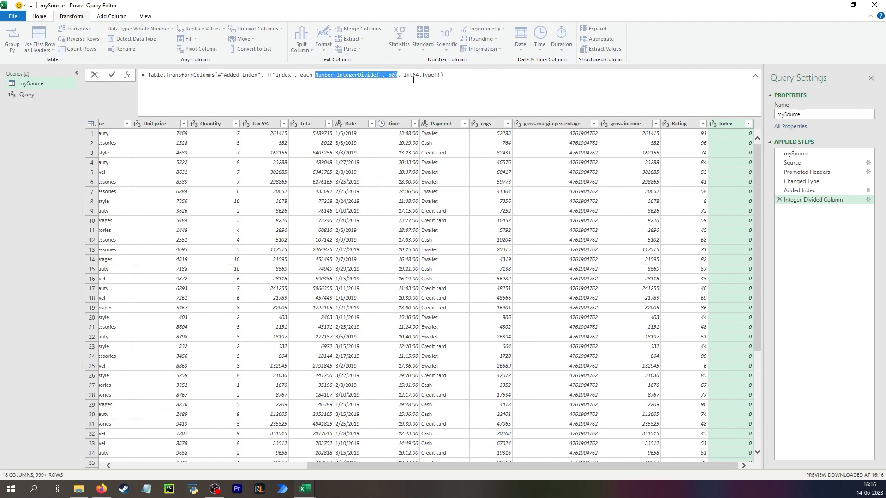
click(779, 199)
click(779, 200)
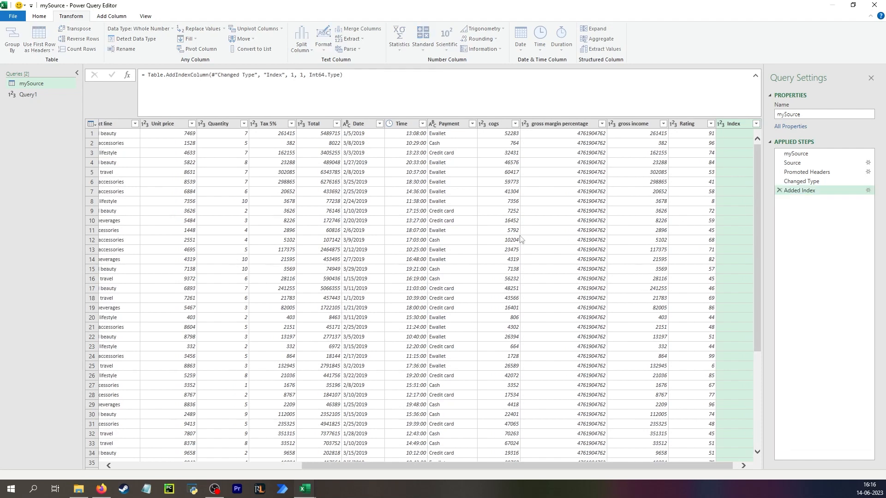
Add a custom step to Query1 with the formula = Number.IntegerDivide(Source, 50), using the copied expression.
click(39, 94)
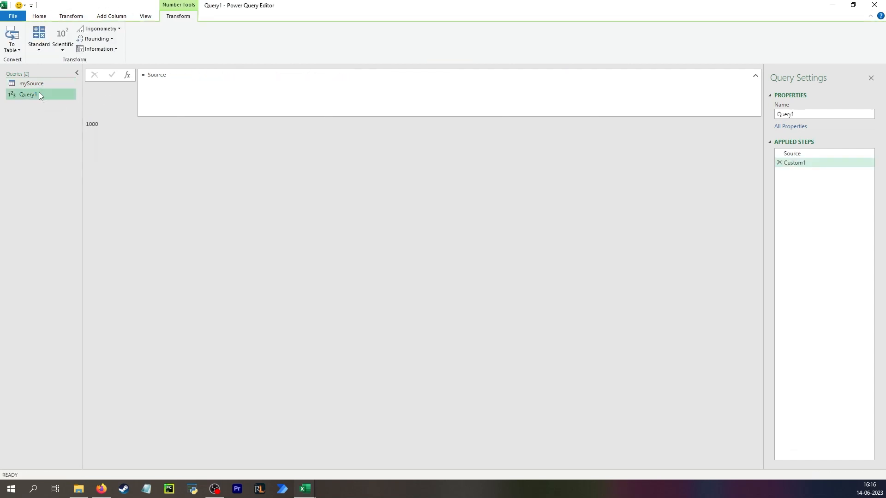
drag(167, 75, 146, 76)
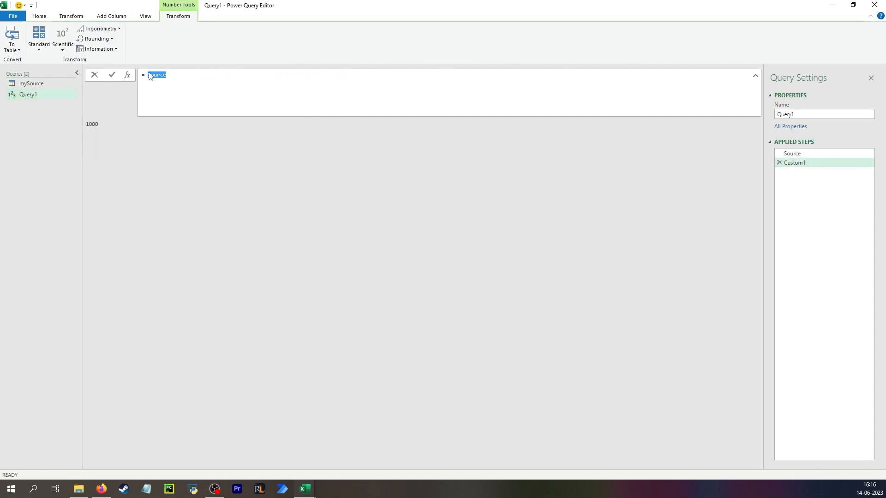
text(Number.IntegerDivide(_, 50))
click(216, 76)
key(BackSpace)
text(Source)
key(Return)
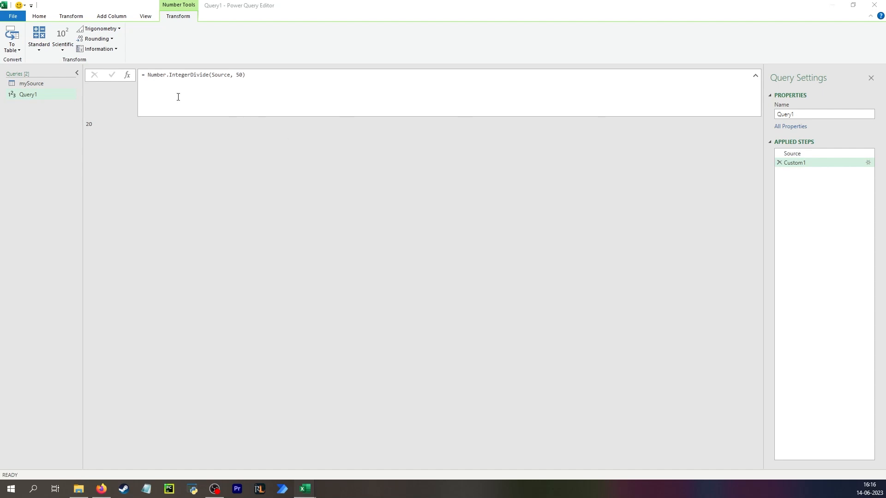
Rename Query1's Custom1 step to IntegerDivide.
click(791, 162)
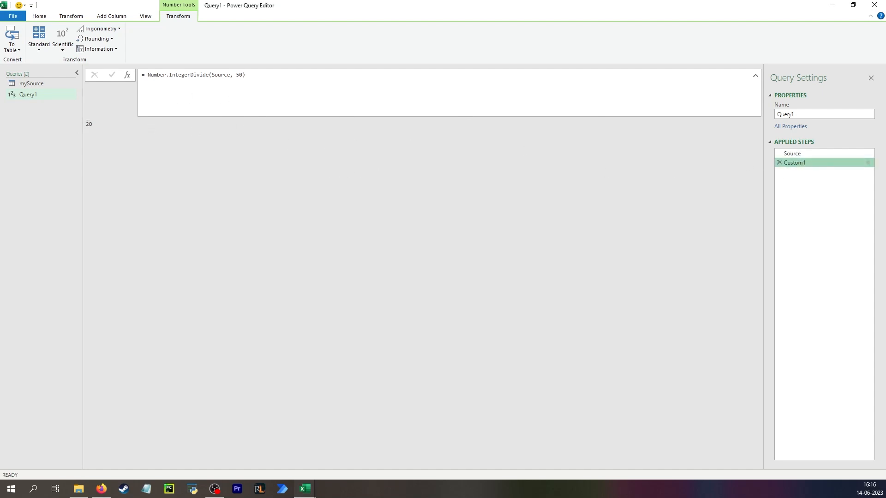
key(F2)
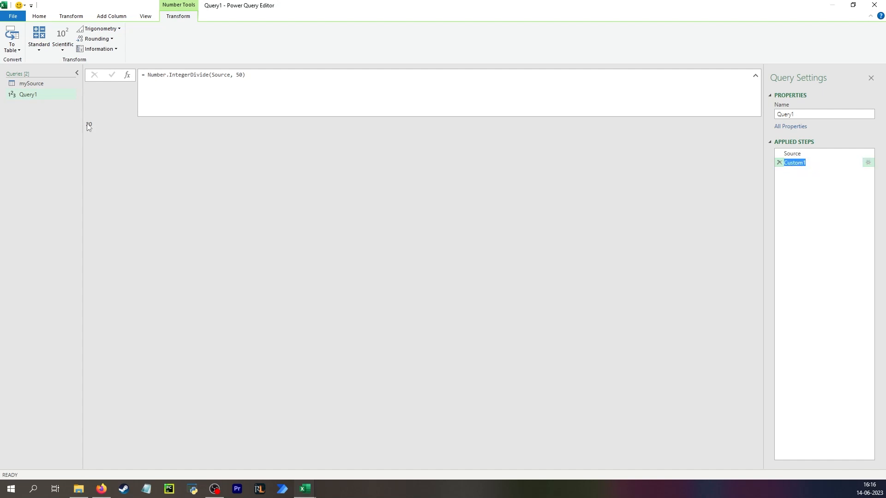
text(IntegerDivide)
key(Return)
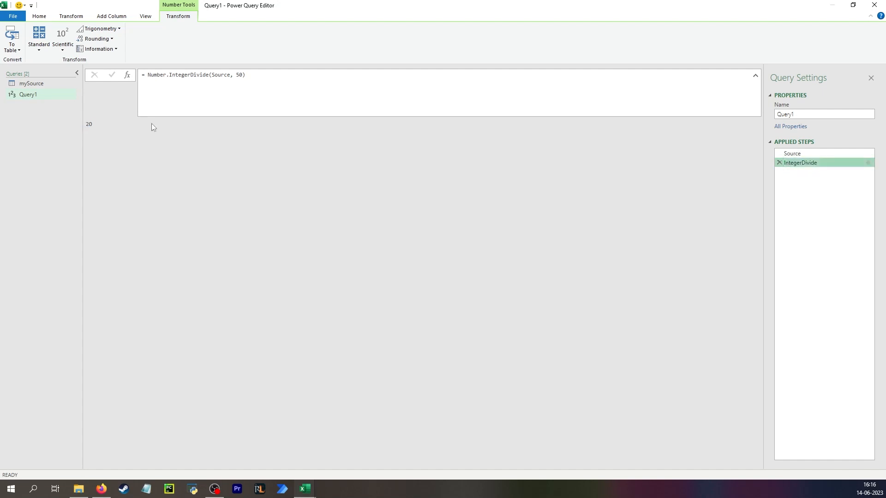
Add another custom step after IntegerDivide with the formula = Source/50.
click(128, 76)
click(214, 78)
double_click(148, 75)
text(Source/50)
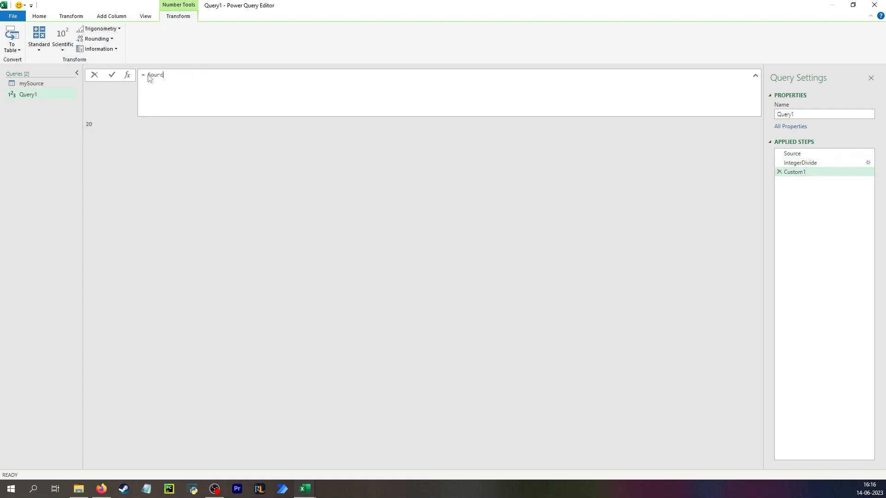
key(Return)
Compare the results of Query1's Source, IntegerDivide and Custom1 steps.
click(810, 154)
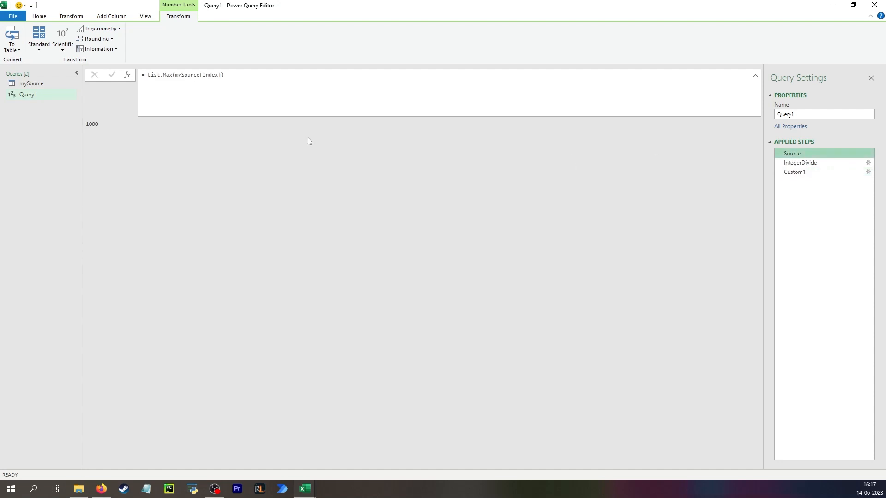
click(786, 163)
click(789, 172)
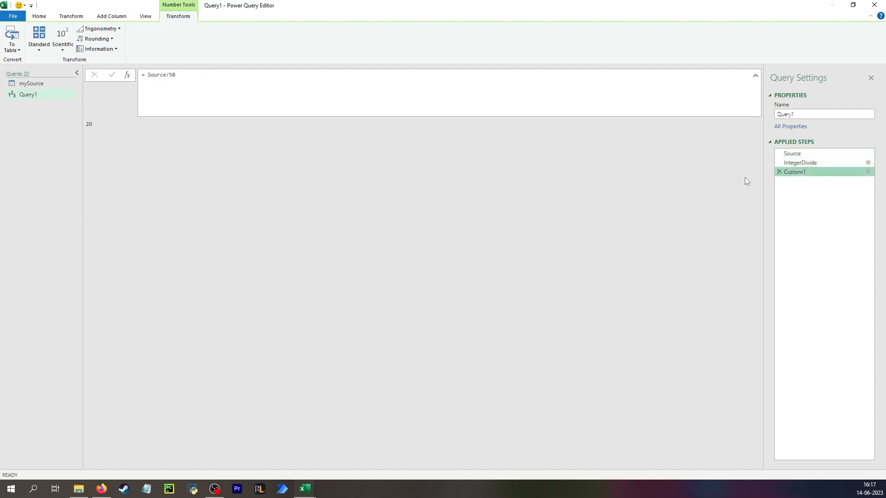
click(806, 153)
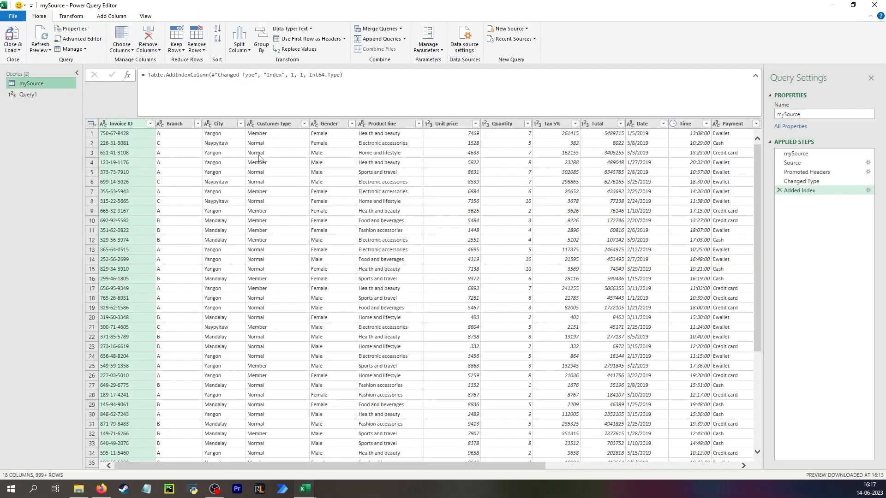
Keep only the top 999 rows in the mySource query and check the Source/50 result in Query1.
click(48, 84)
click(177, 43)
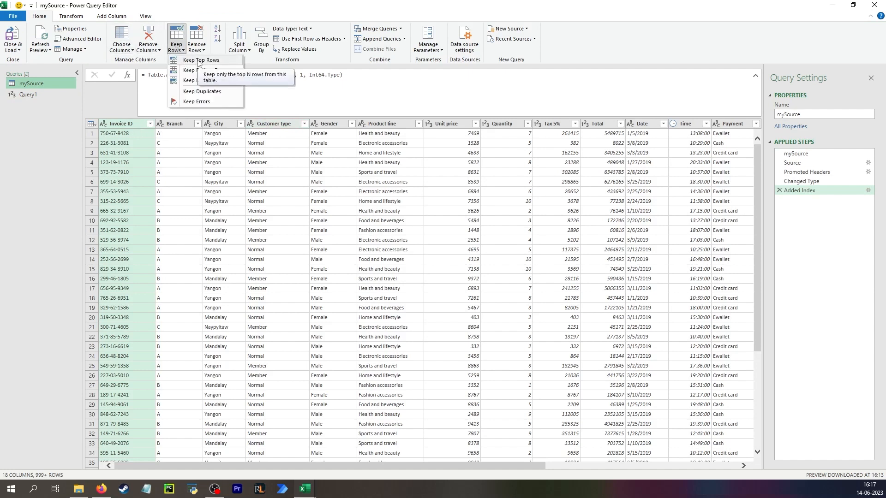
click(199, 61)
text(9)
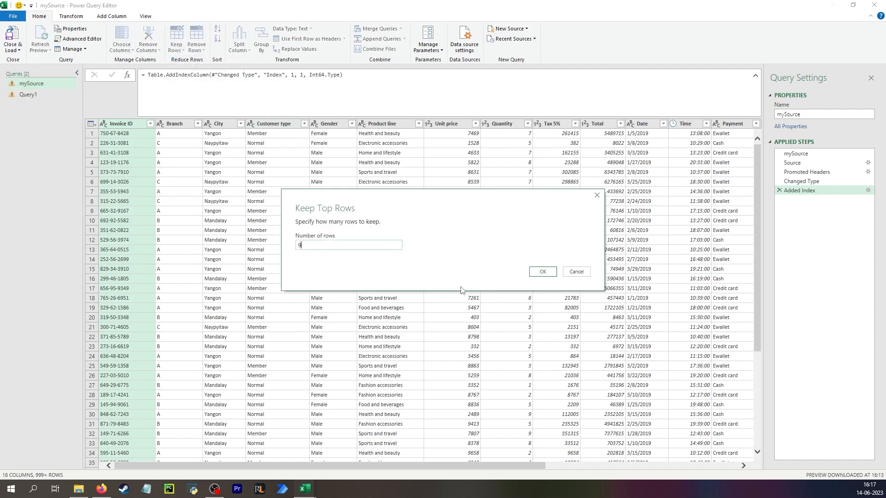
text(99)
click(542, 271)
click(36, 93)
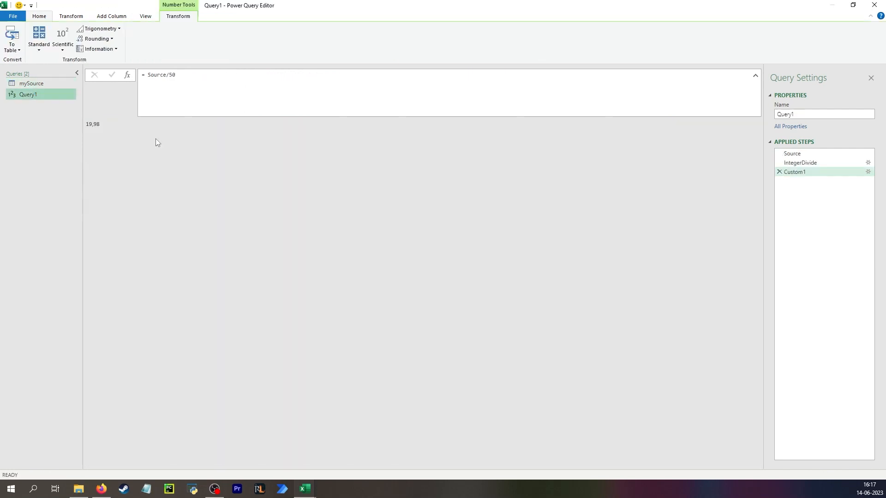
Compare Query1's IntegerDivide and Custom1 results and remove the Kept First Rows step from the mySource query.
click(801, 163)
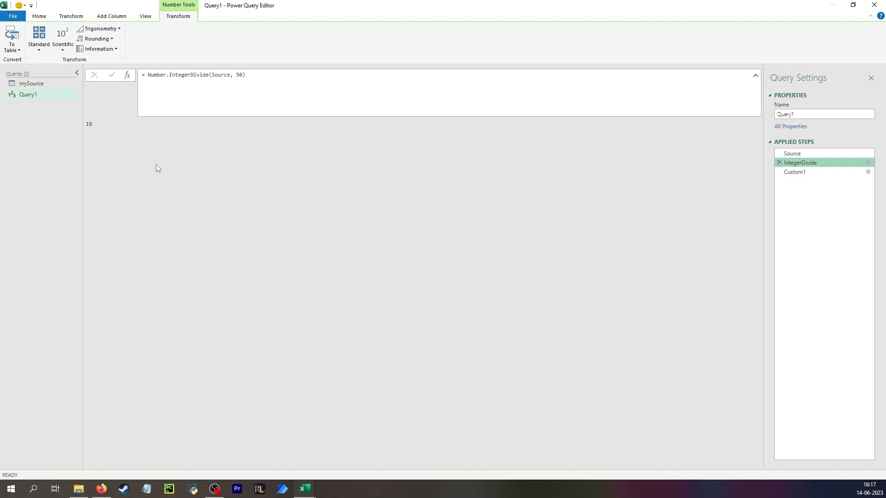
click(808, 171)
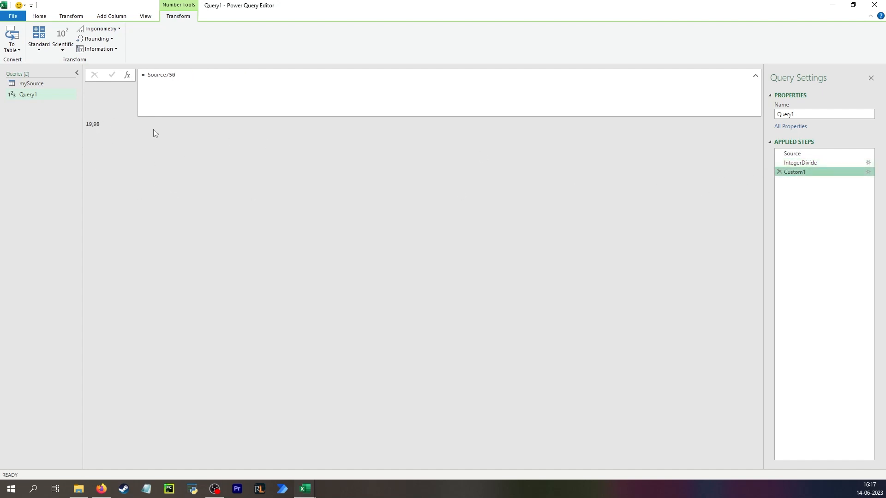
click(51, 84)
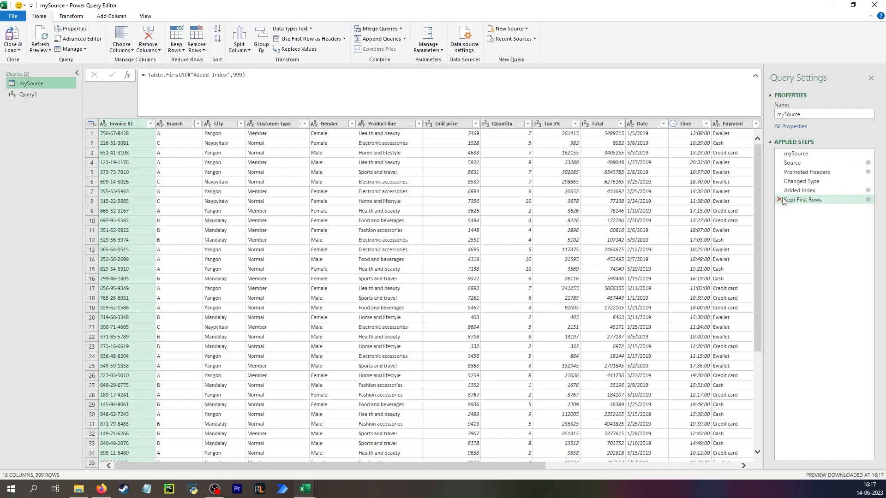
click(65, 95)
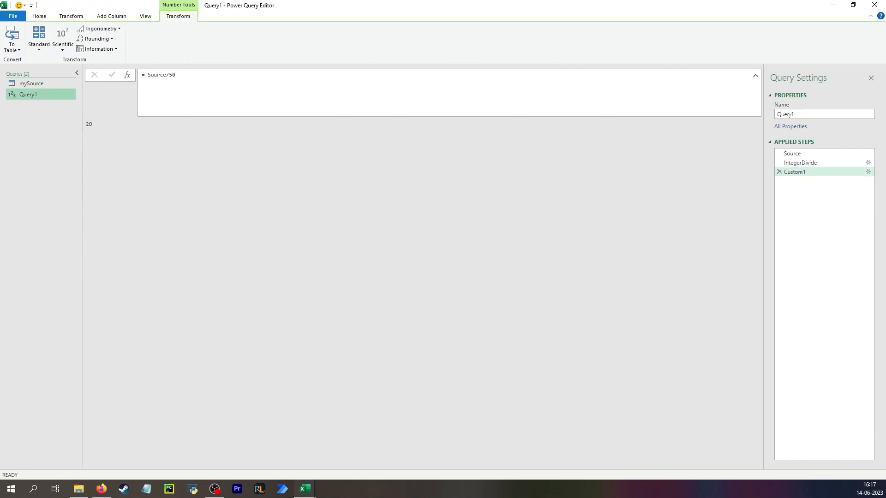
click(265, 183)
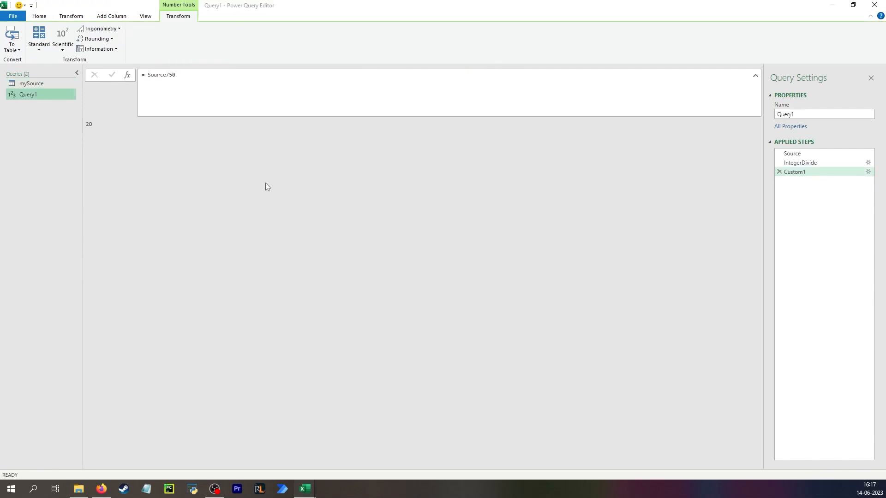
Add another custom step after Custom1 in Query1, leaving its default reference to the previous step.
click(127, 74)
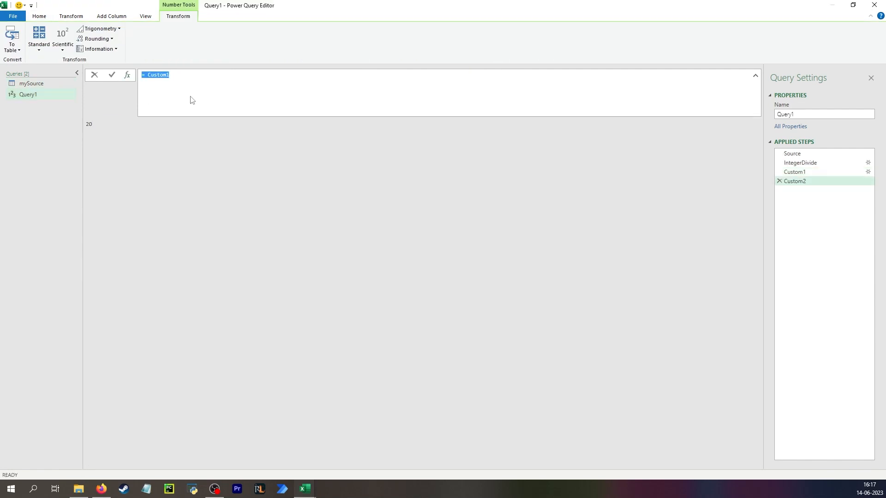
text(=i)
text( i)
text(f n)
key(Escape)
Rename Query1's Custom1 step, which divides Source by 50, to NormalDivide.
click(794, 172)
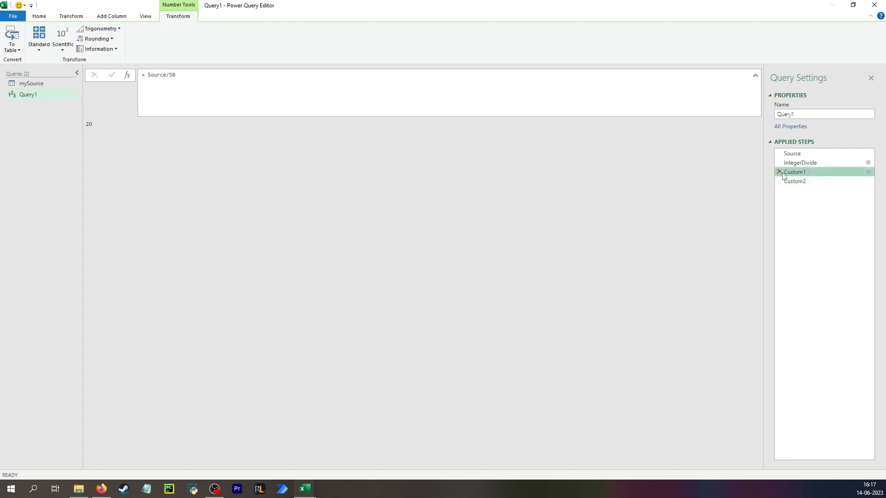
click(794, 172)
text(N)
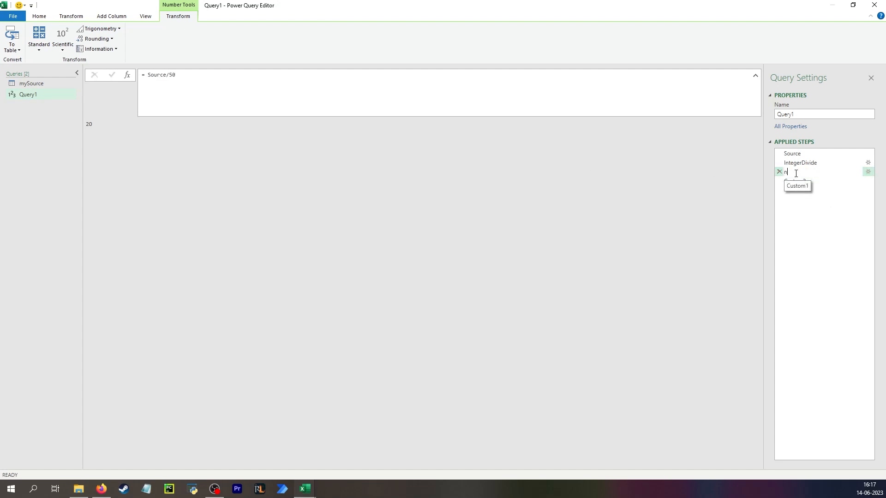
text(ormalDivide)
key(Return)
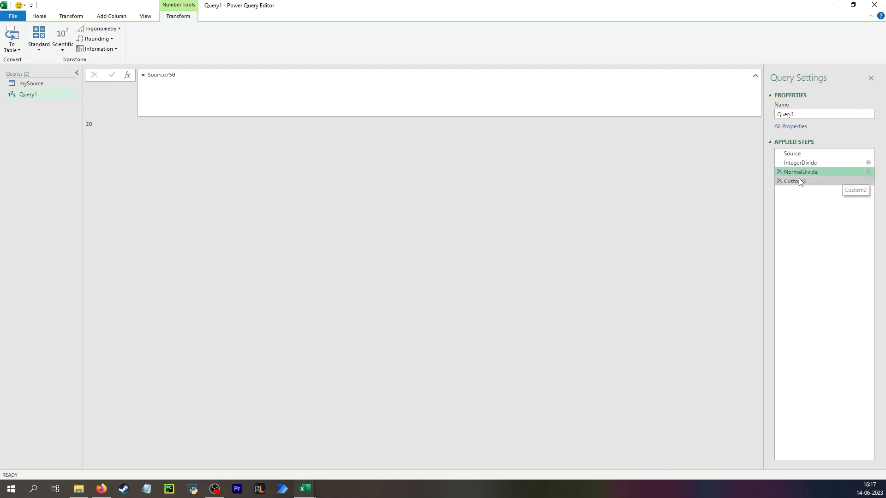
Set the Custom2 step's formula to = if NormalDivide = IntegerDivide then NormalDivide else IntegerDivide + 1.
click(794, 181)
click(194, 76)
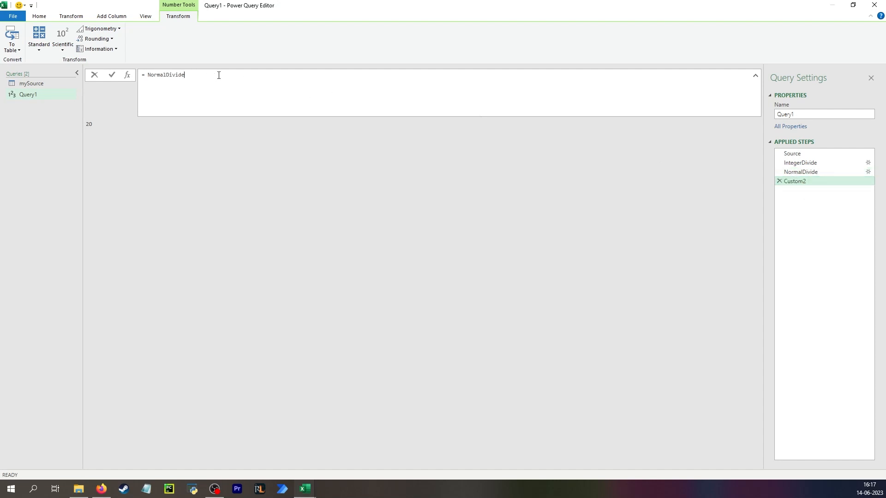
text(= IntegerDivide then)
text(NormalDivide else)
text(IntegerDivide + 1)
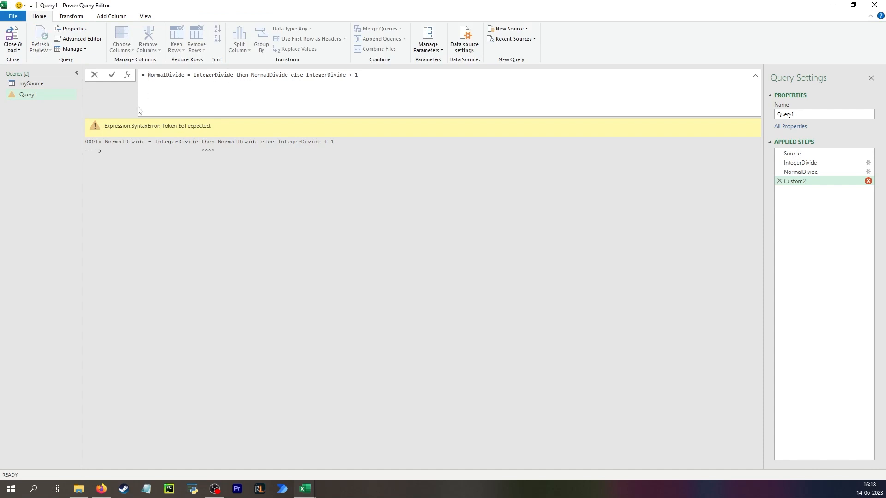
text(if)
key(Return)
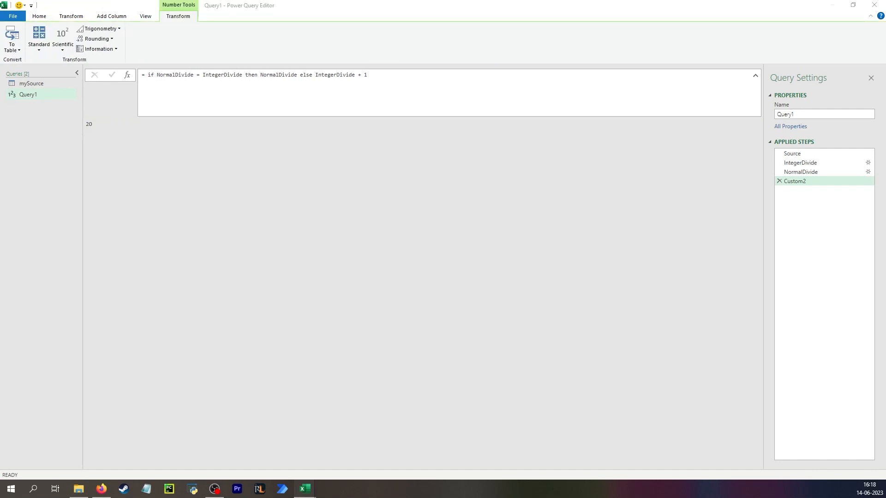
Add a custom step using Table.FromRecords to build a one-row table with Number of rows = Source and Number of sheets = Custom2.
click(49, 17)
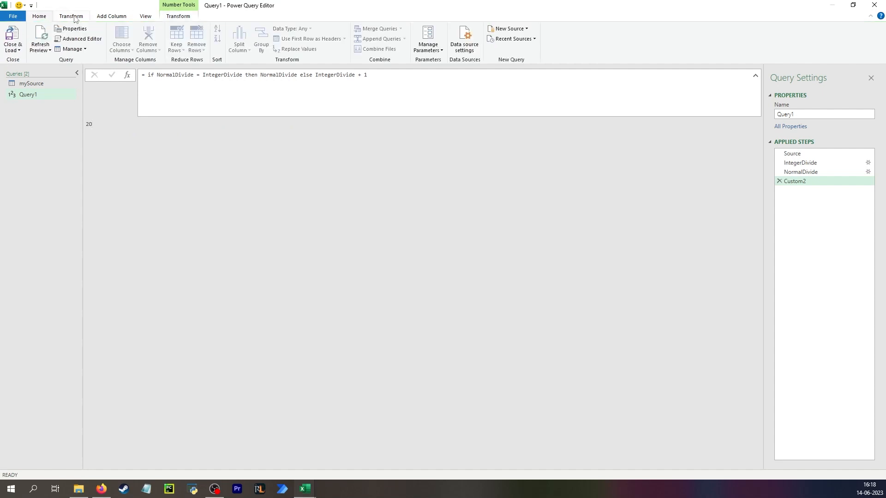
click(127, 75)
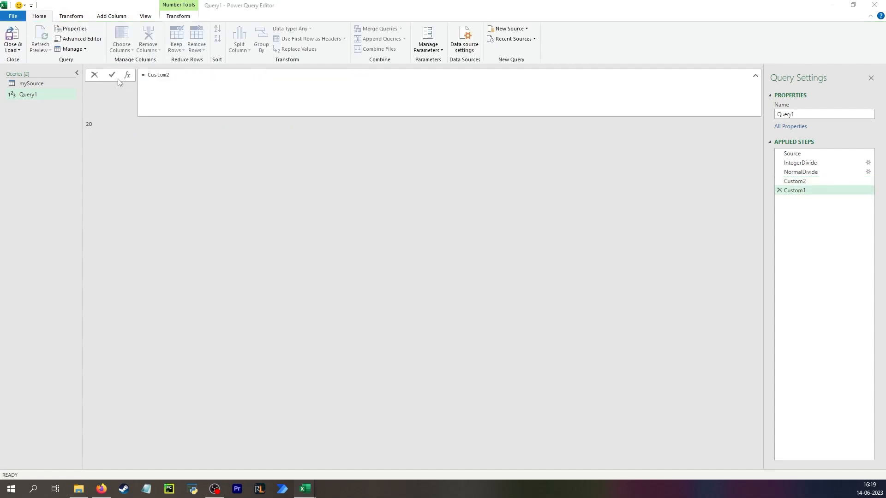
double_click(146, 76)
text(Table.FromRecords({)
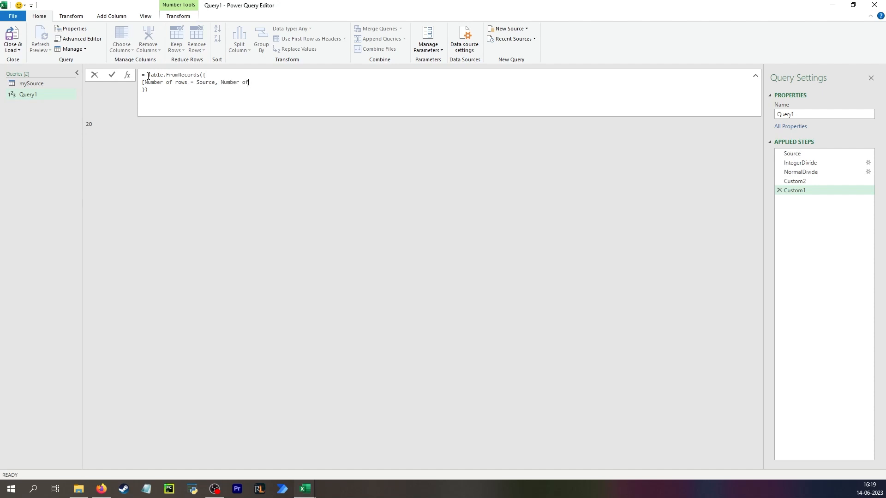
key(Return)
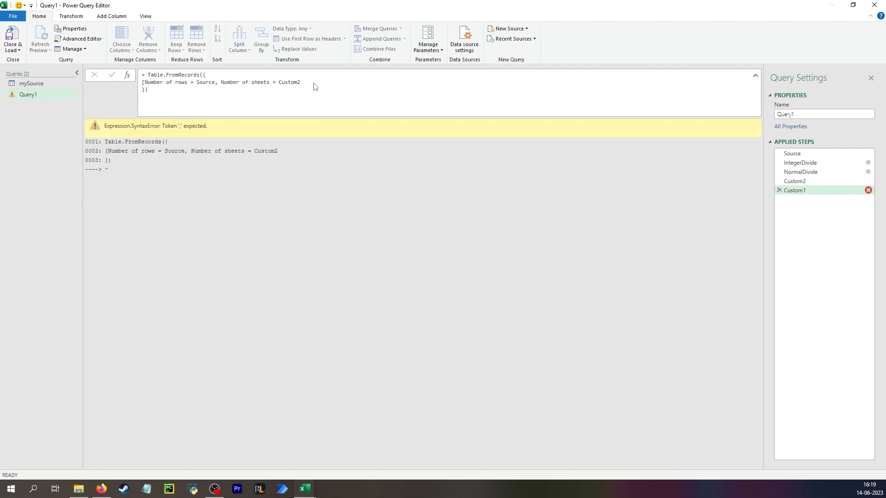
Rename the Custom2 step to NumberOfSheets and return to the final Custom1 table step.
double_click(812, 181)
text(Number)
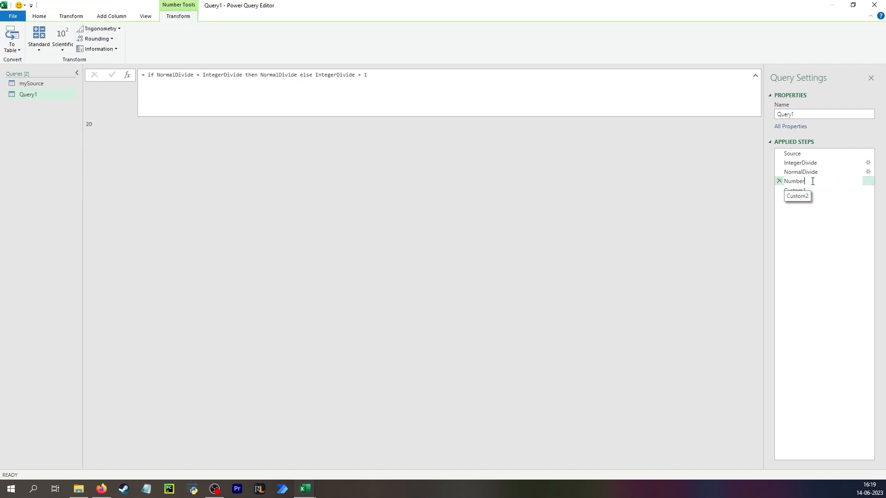
text(OfSheets)
click(824, 190)
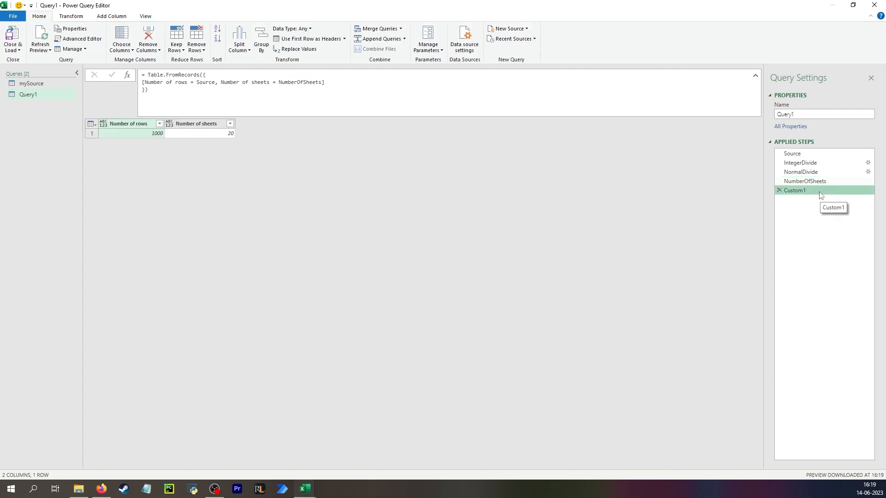
Close the query editor and load the queries to the workbook as connections only.
click(15, 50)
click(42, 69)
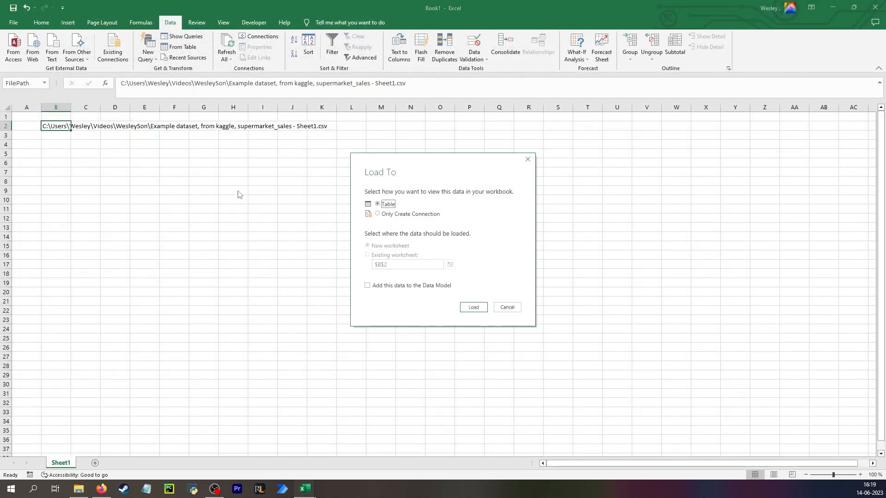
click(377, 215)
click(474, 307)
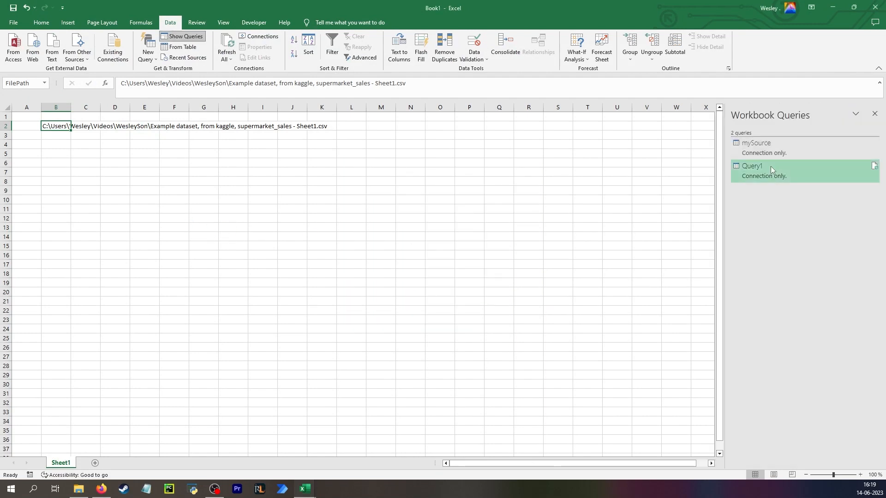
Load Query1 as a table into the existing worksheet, starting at cell B6.
right_click(778, 174)
click(802, 250)
click(388, 205)
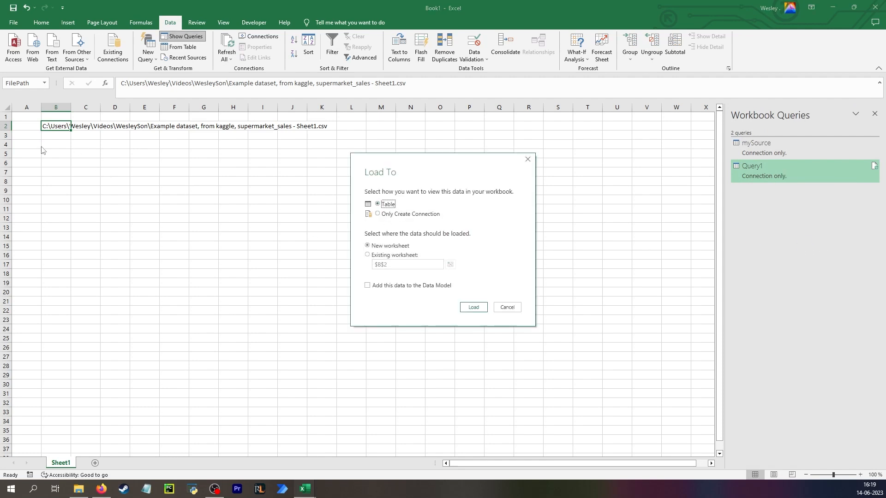
click(400, 255)
click(479, 312)
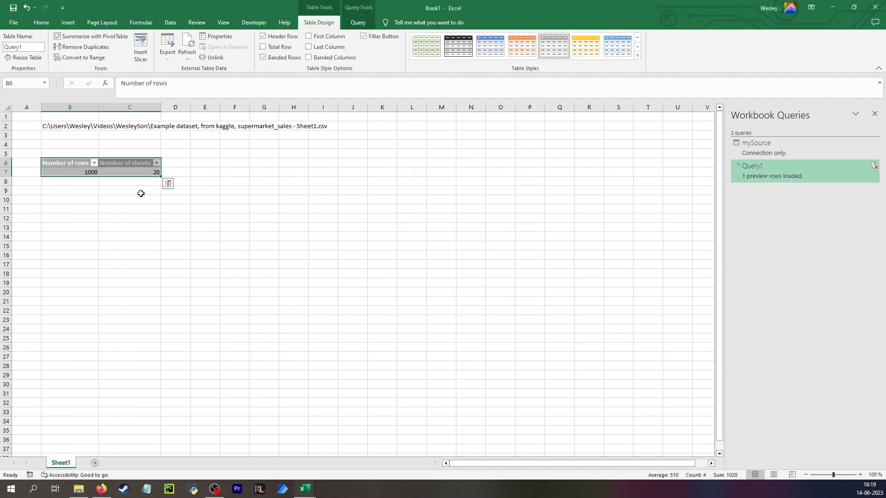
Examine the Number of rows and Number of sheets values in the loaded Query1 table.
click(88, 173)
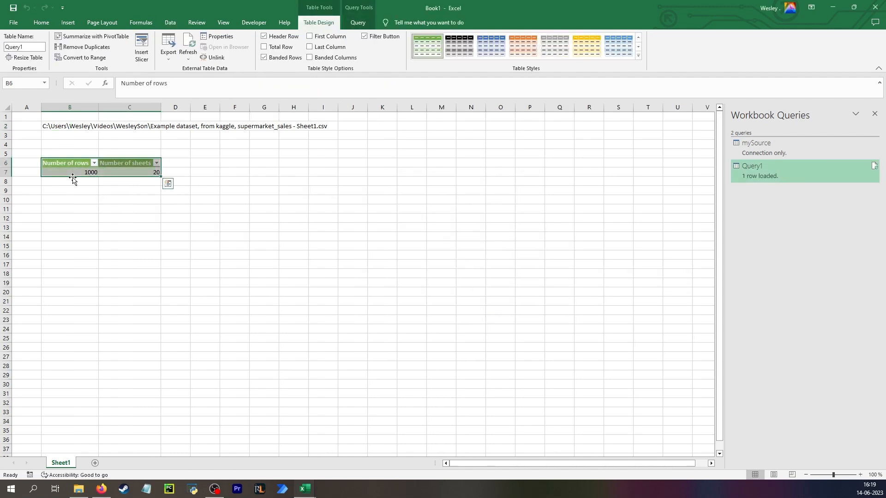
click(116, 174)
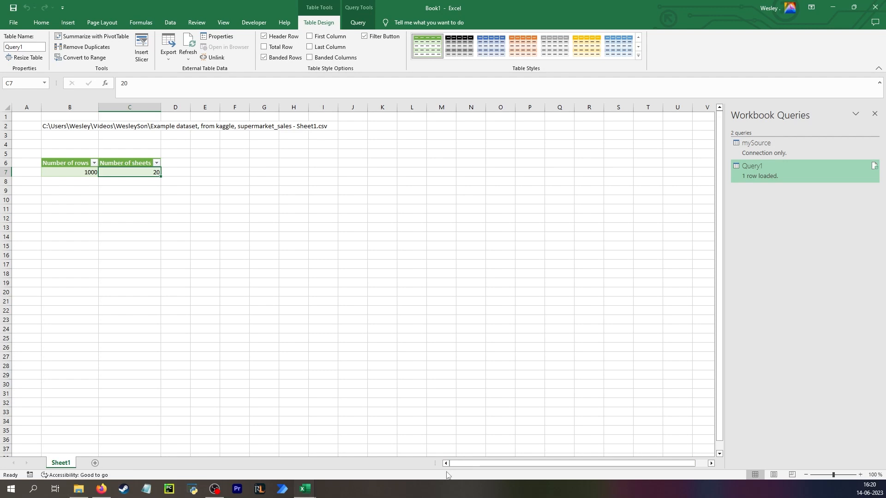
click(62, 172)
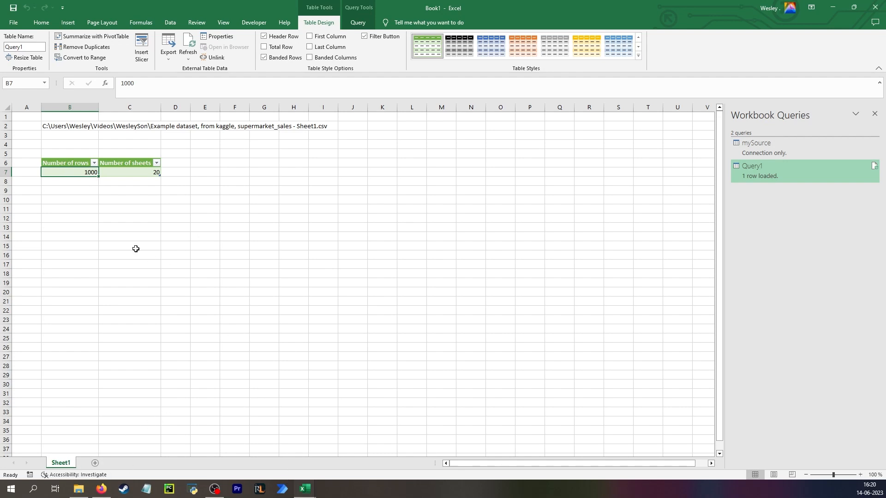
click(126, 174)
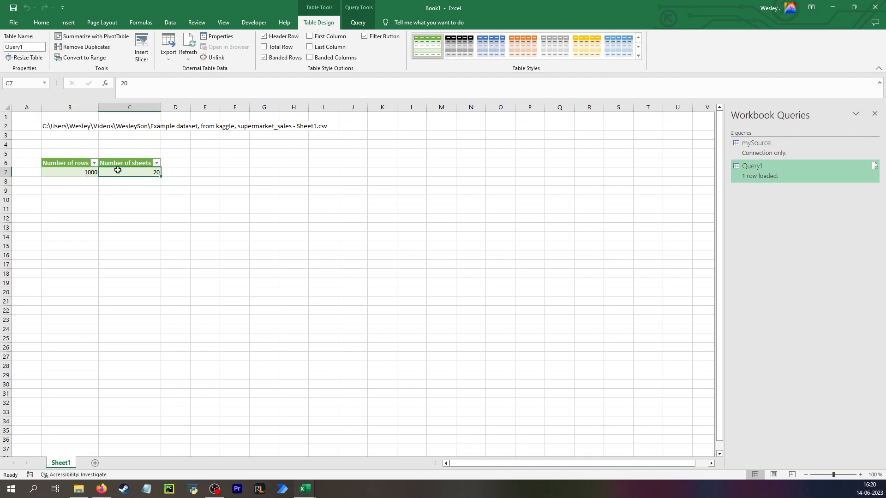
click(84, 173)
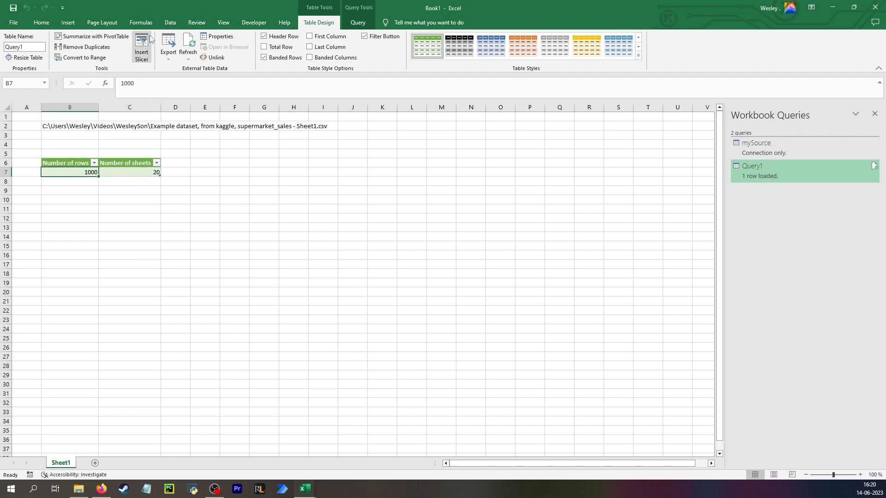
Reopen Query1 from the workbook queries in the Power Query Editor.
click(172, 24)
click(148, 51)
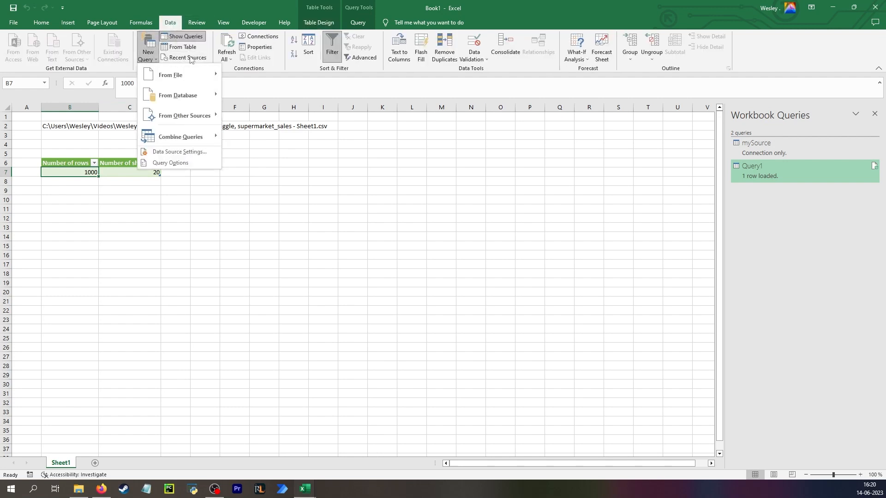
double_click(788, 167)
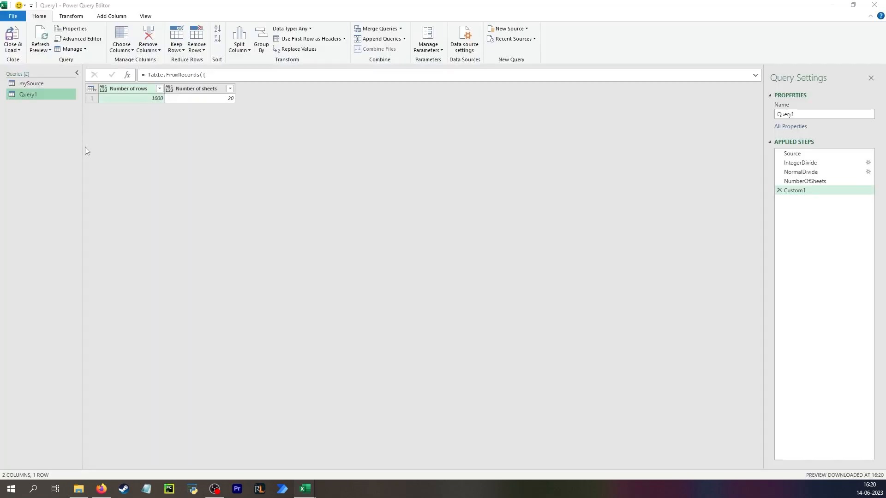
Move the mySource and Query1 queries into a new query group named Background.
click(33, 83)
ctrl+click(40, 93)
right_click(40, 93)
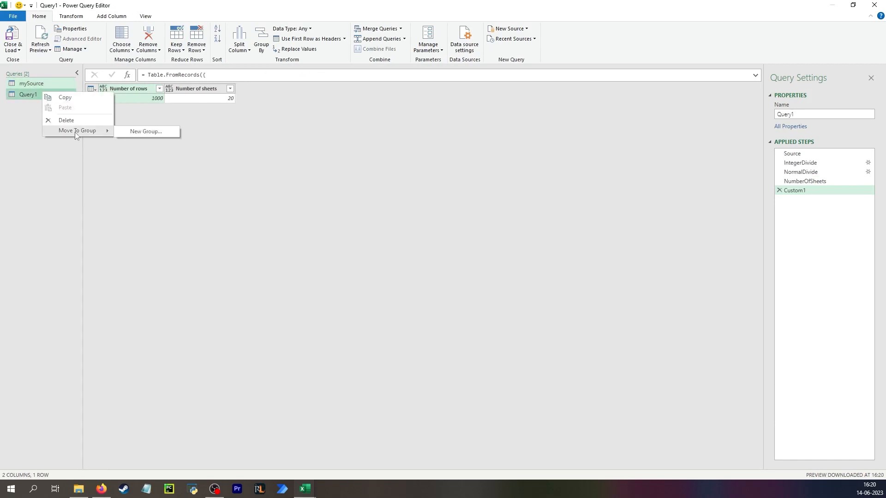
click(138, 131)
text(Background)
key(Return)
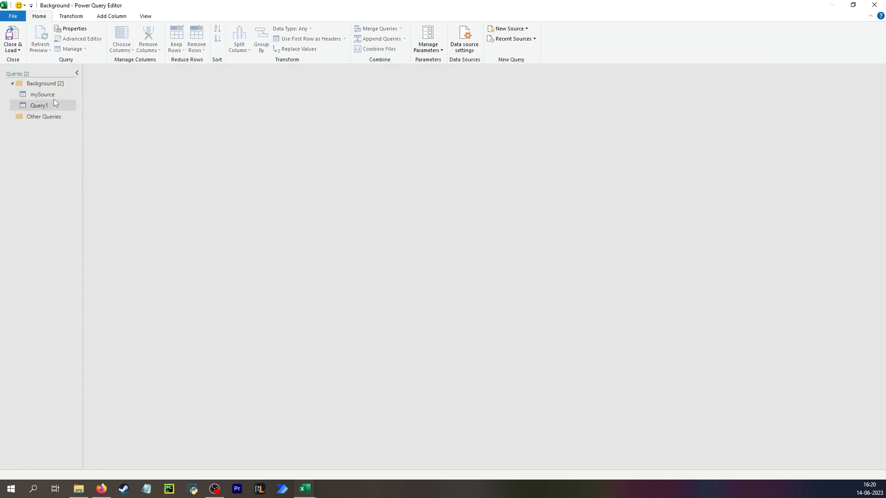
Create a query that references mySource and move it into a new group named Fifty.
right_click(52, 97)
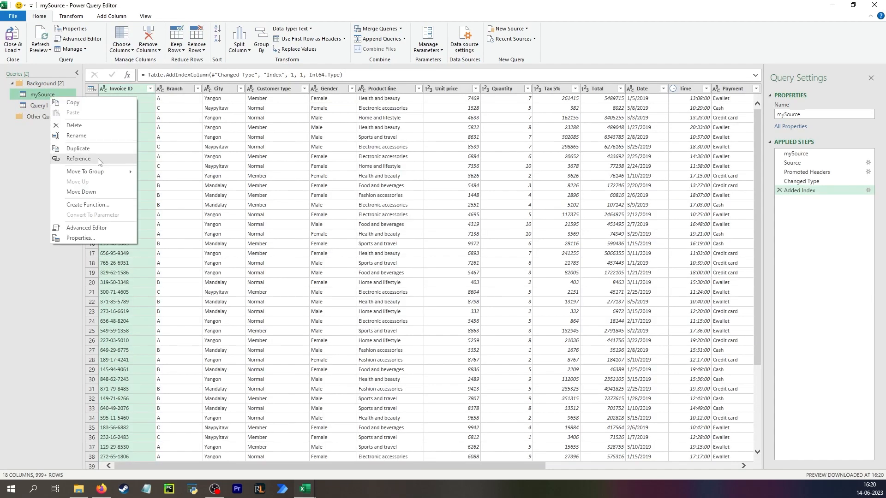
click(78, 158)
right_click(52, 117)
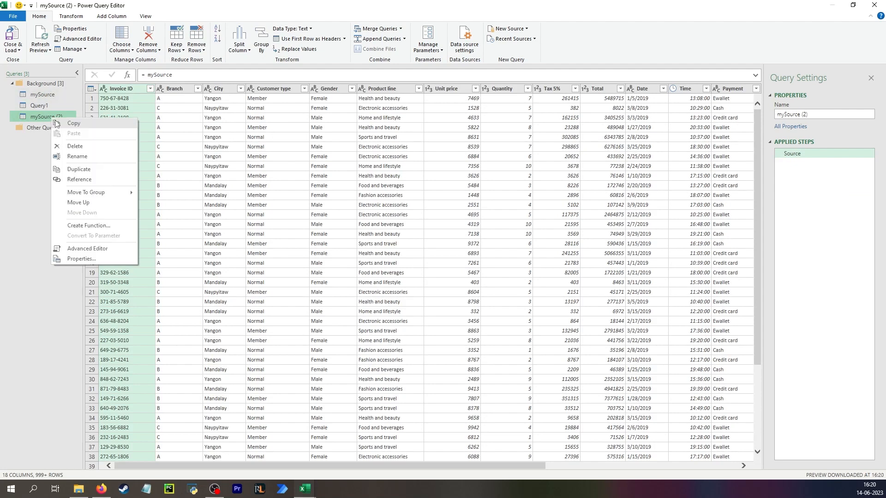
mouse_move(97, 196)
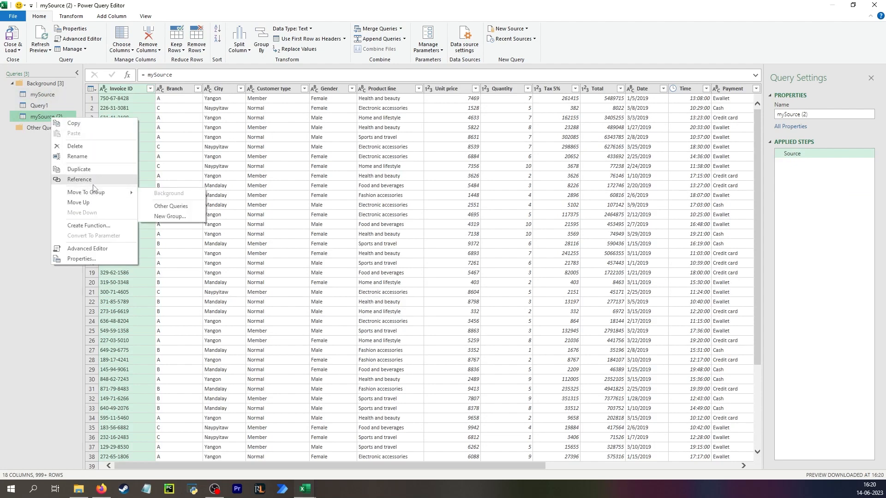
click(179, 216)
text(Fifty)
key(Return)
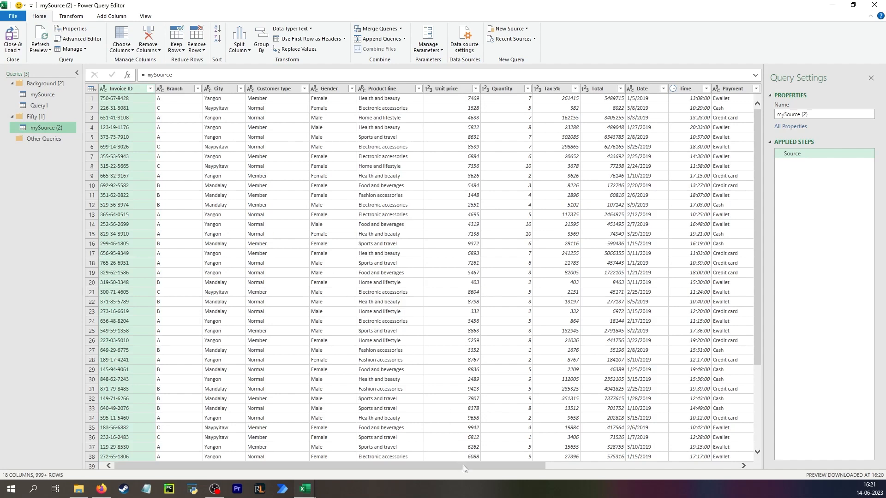
Filter the Index column of mySource (2) to keep rows greater than or equal to 1 and less than or equal to 50.
drag(463, 468, 664, 466)
click(727, 88)
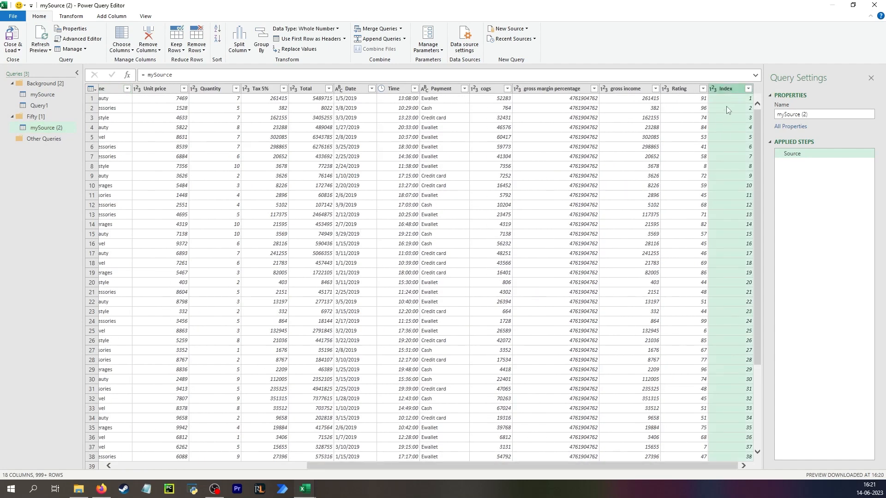
click(748, 88)
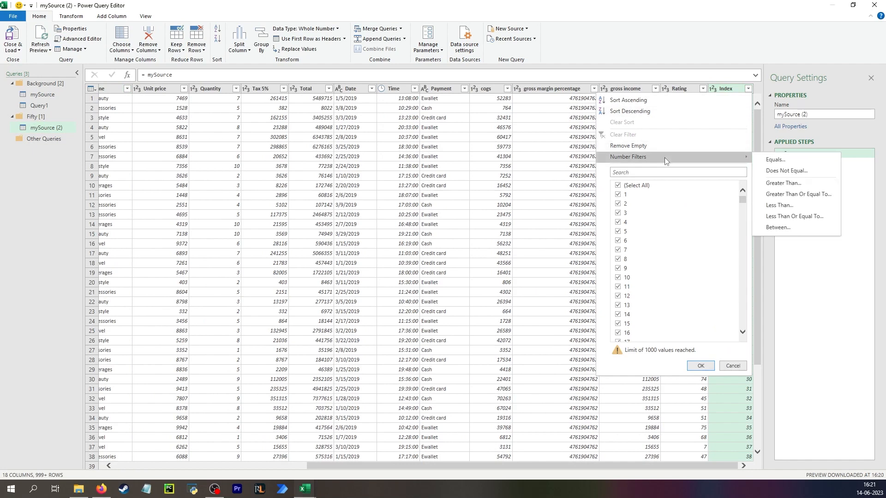
mouse_move(666, 156)
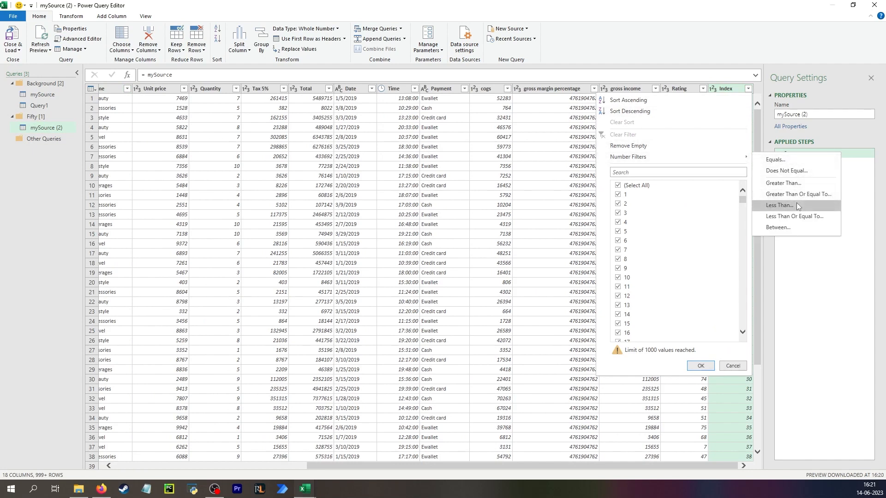
click(788, 226)
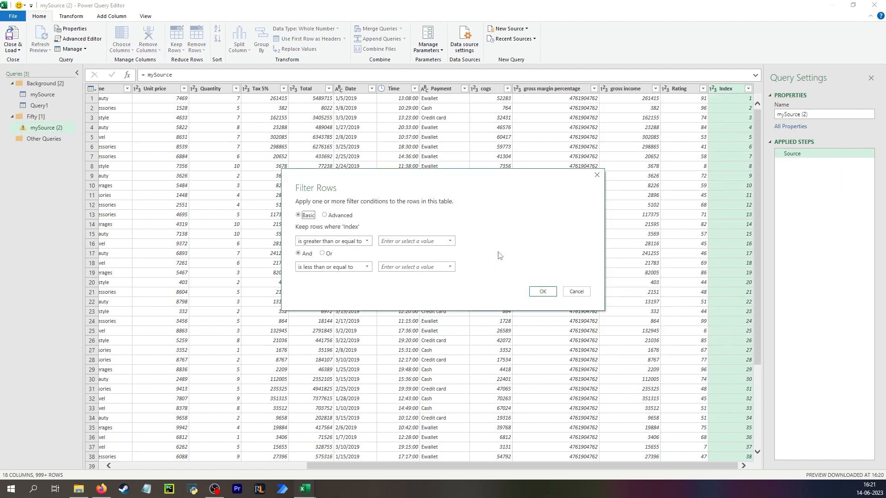
click(419, 242)
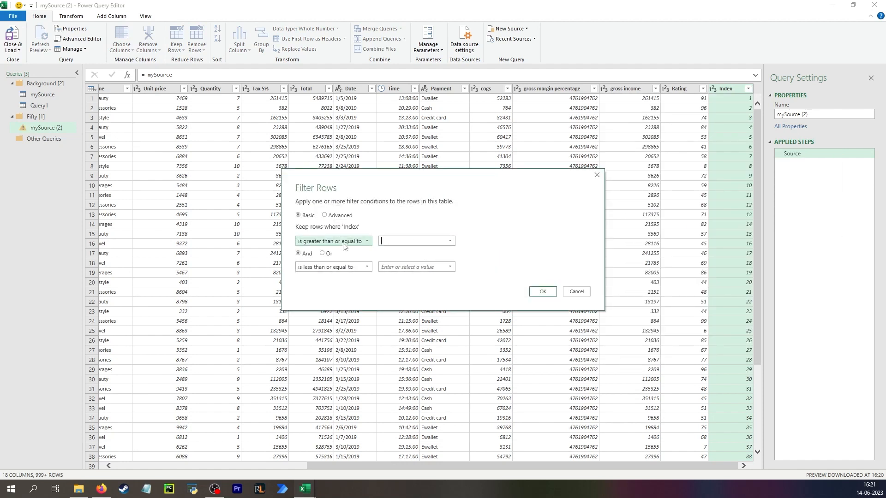
click(349, 266)
click(349, 267)
click(424, 269)
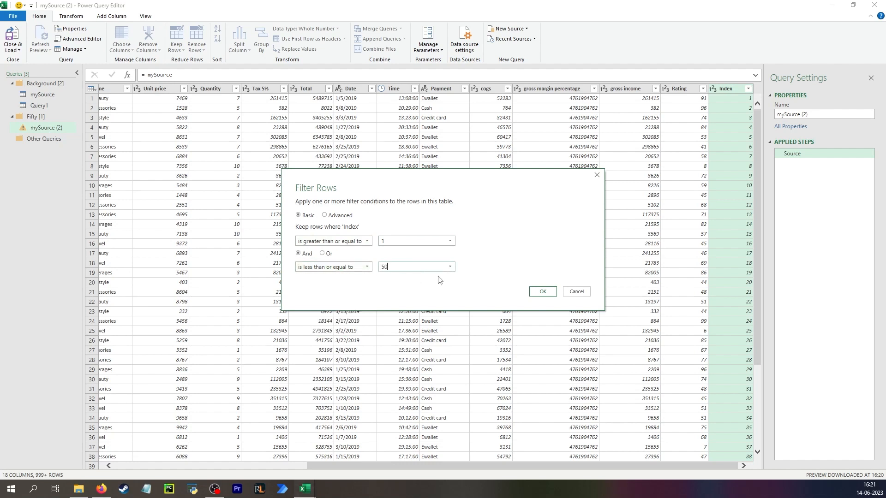
click(542, 292)
click(734, 102)
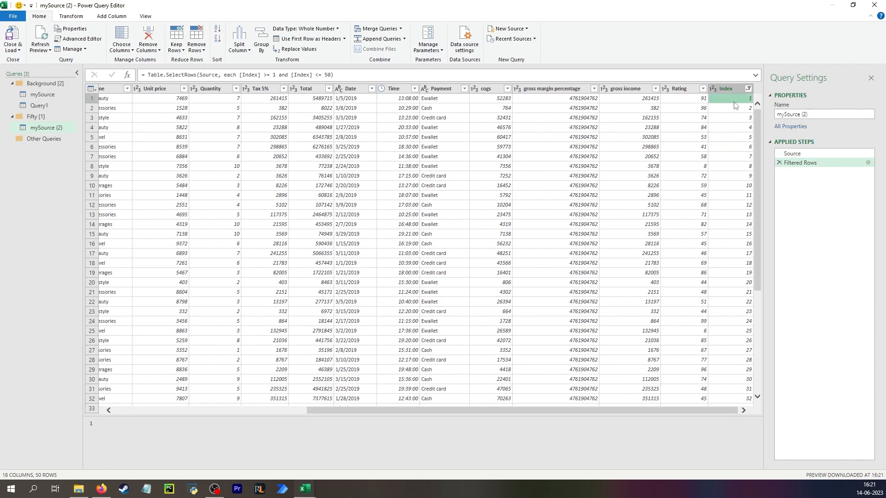
scroll(725, 187, down, 6)
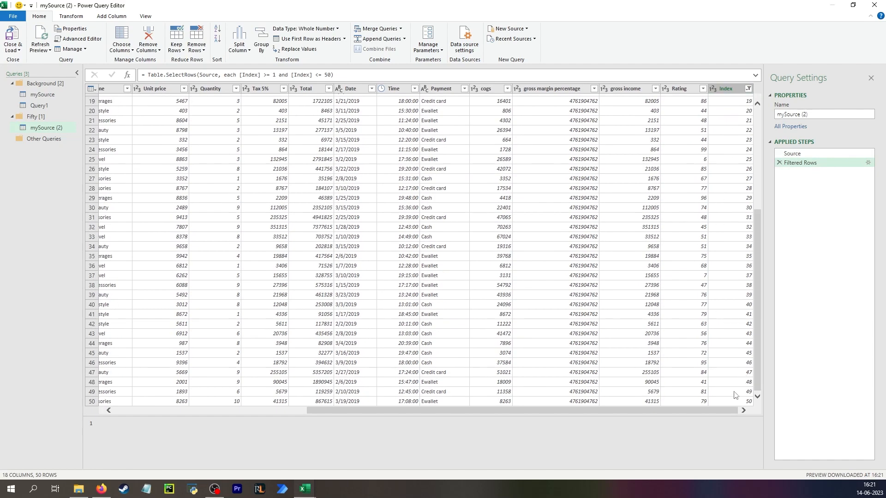
click(733, 398)
scroll(549, 263, up, 6)
Rename the filtered mySource (2) query as 1-50.
double_click(54, 127)
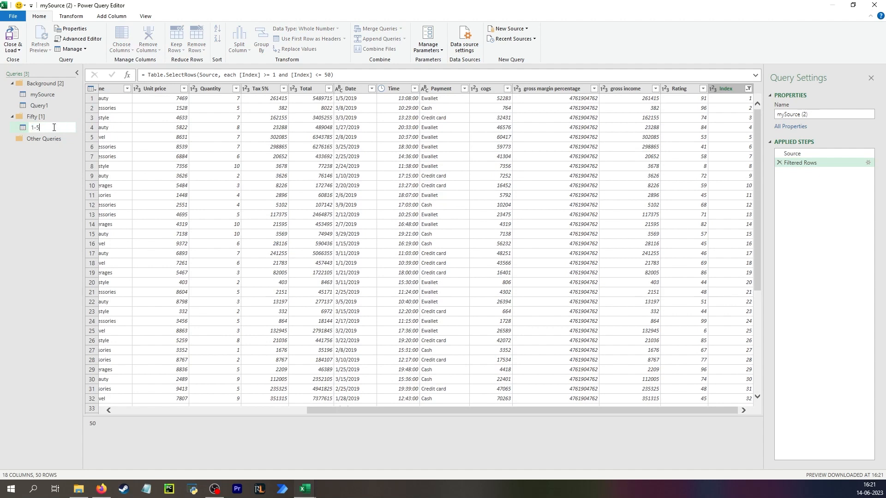
text(1-50)
key(Return)
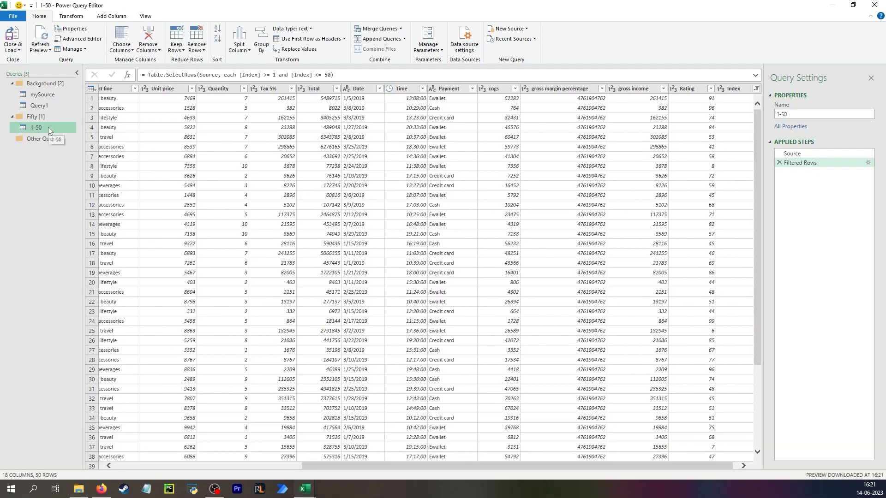
Duplicate the 1-50 query nine times within the Fifty group.
right_click(49, 131)
click(65, 179)
right_click(47, 136)
click(69, 186)
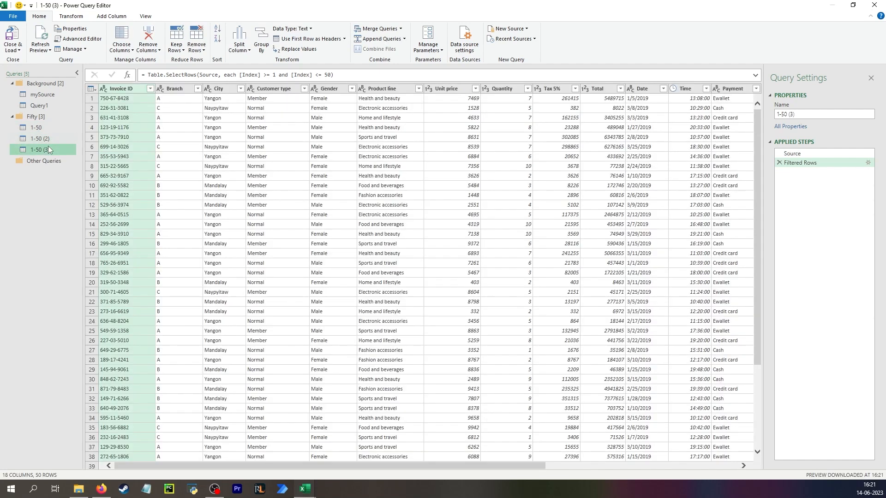
right_click(48, 148)
click(92, 196)
right_click(49, 159)
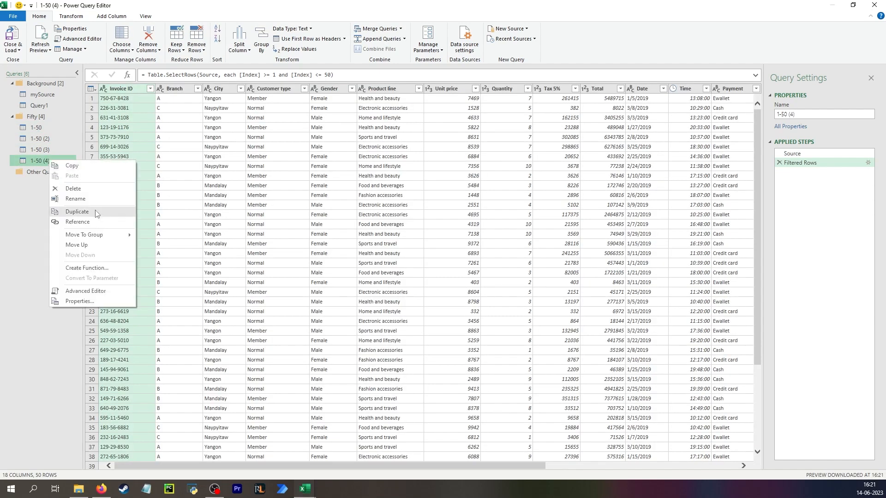
click(95, 209)
right_click(59, 172)
click(98, 220)
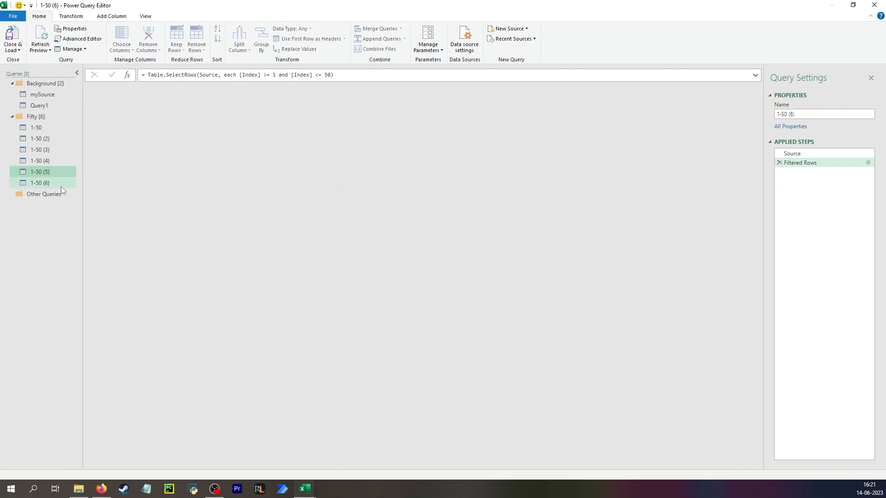
right_click(60, 183)
click(80, 234)
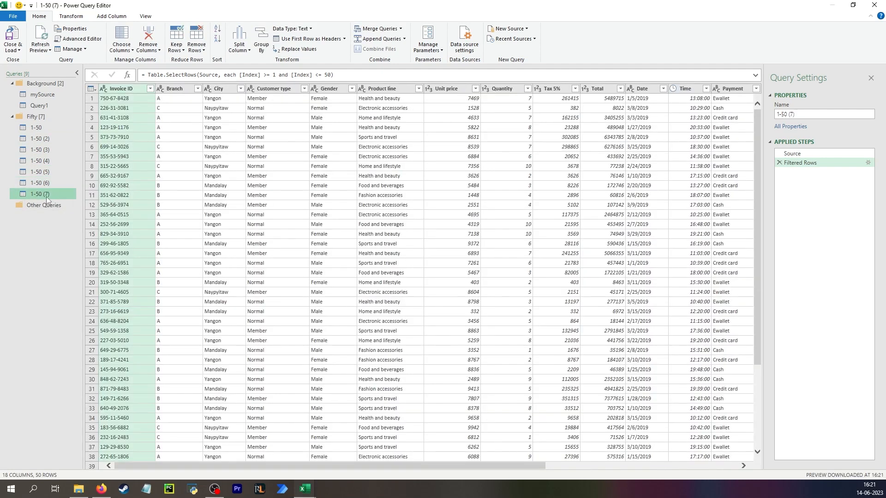
right_click(47, 196)
click(89, 248)
right_click(48, 204)
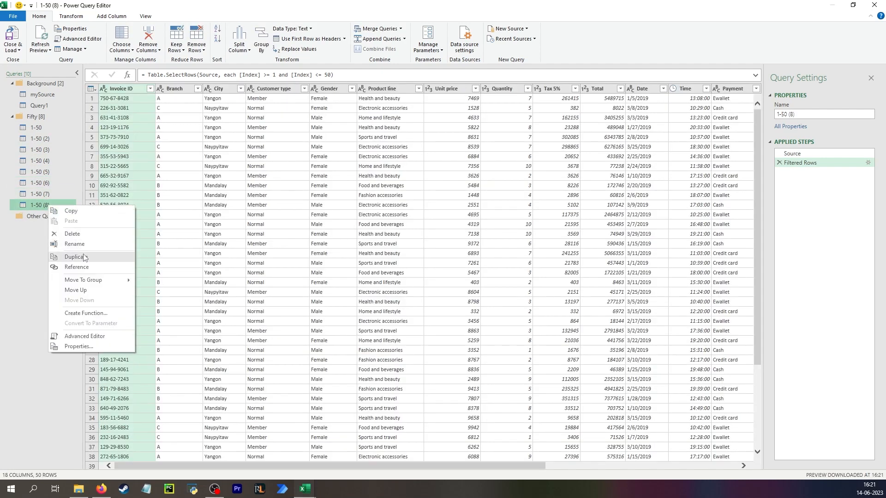
click(86, 256)
right_click(60, 217)
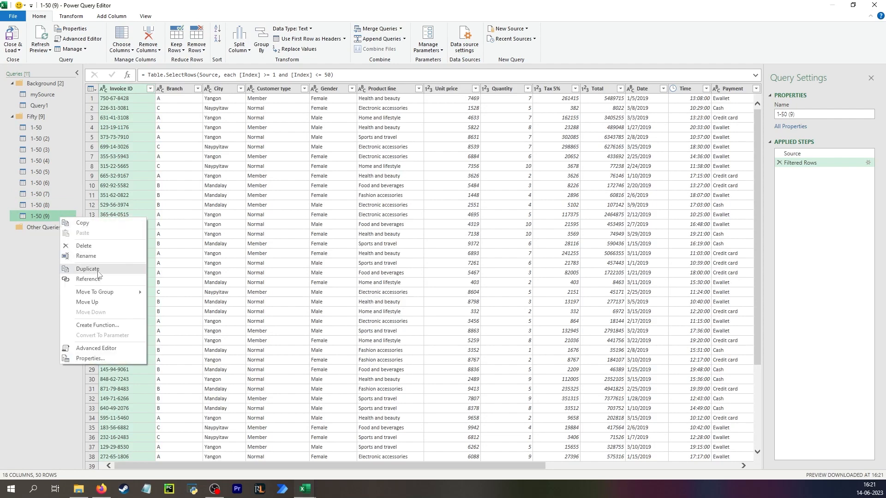
click(79, 268)
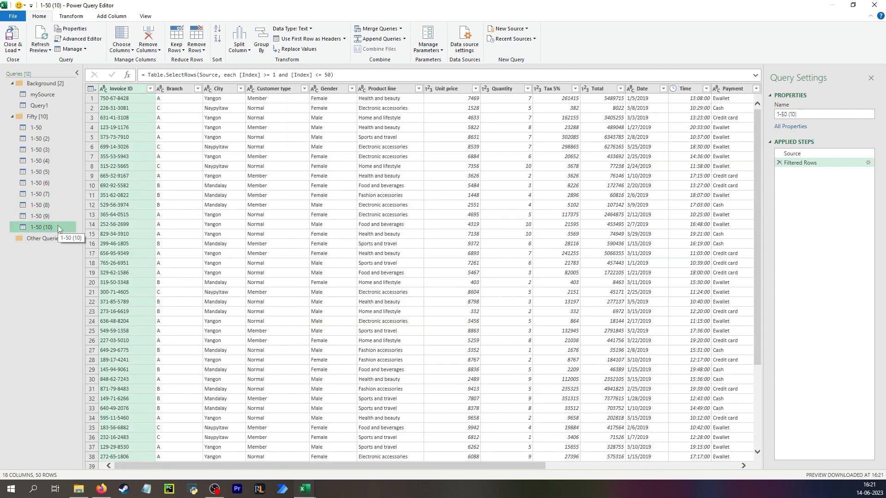
Change the 1-50 (2) query's Index filter bounds to 51 and 100, and rename the query as 51-100.
click(53, 128)
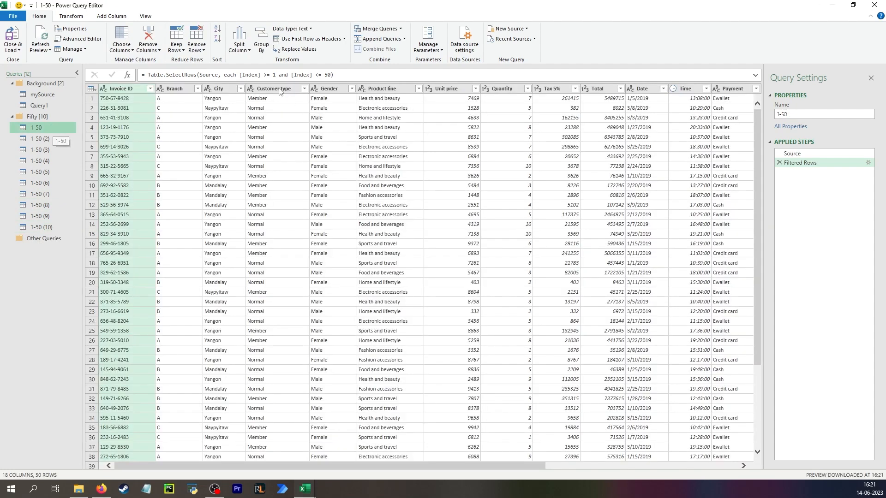
click(45, 139)
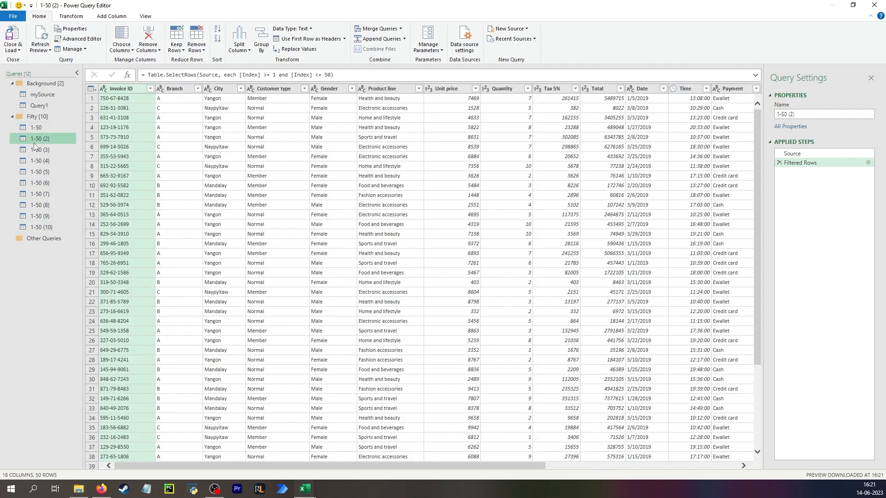
click(273, 75)
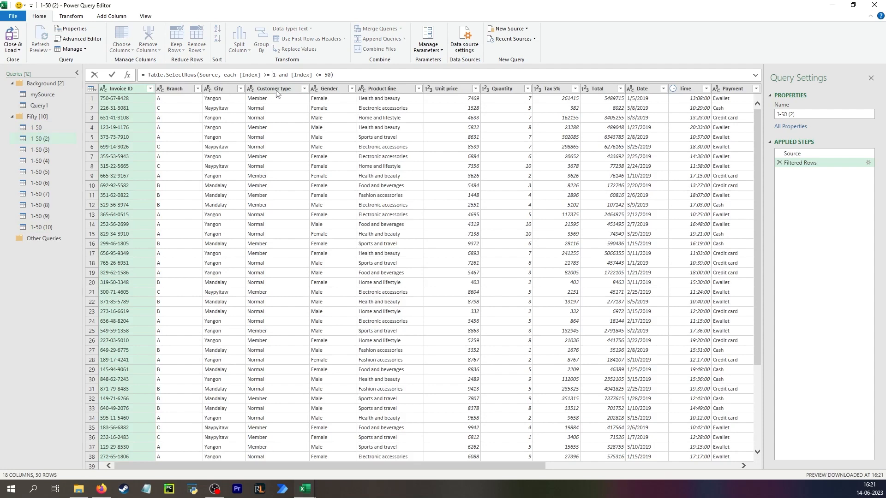
text(5)
text(00)
click(41, 141)
double_click(40, 140)
text(51-100)
key(Return)
Rename the 1-50 (3) query as 101-150 and the 1-50 (4) query as 151-200.
click(50, 152)
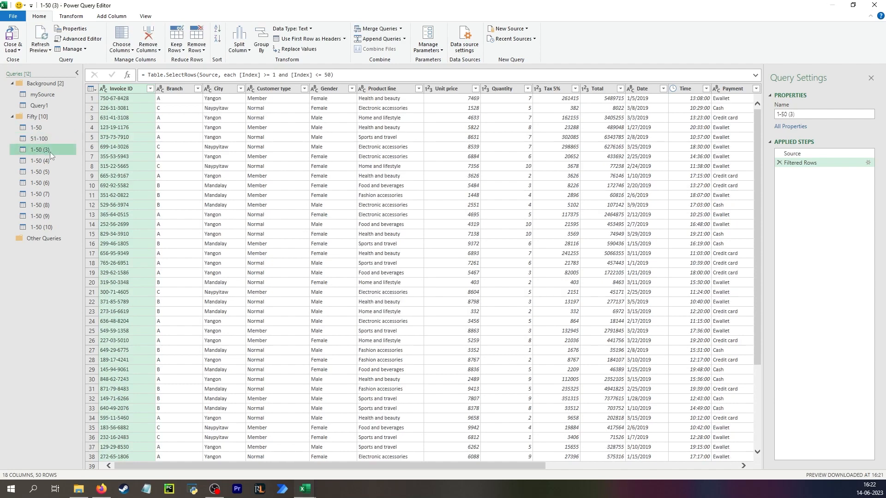
double_click(51, 152)
text(101-150)
key(Return)
double_click(45, 161)
text(1)
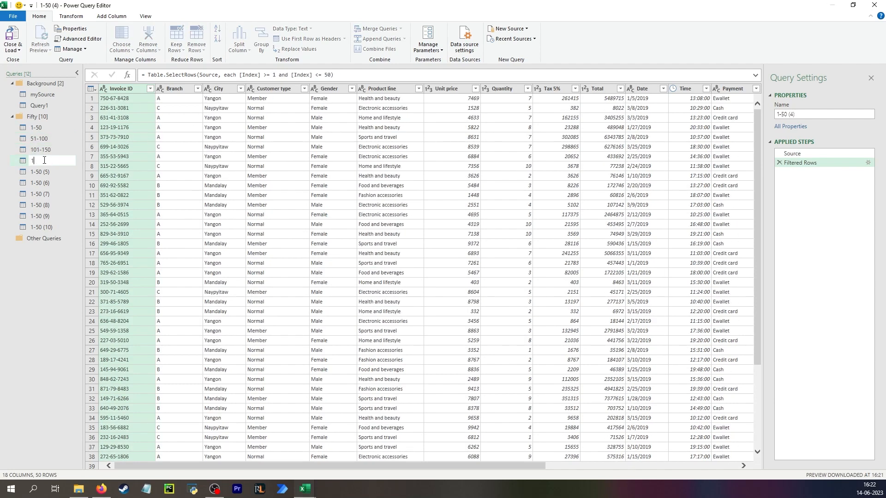
text(51-200)
key(Return)
Rename the 1-50 (5) query as 201-250.
click(48, 172)
double_click(48, 172)
text(20)
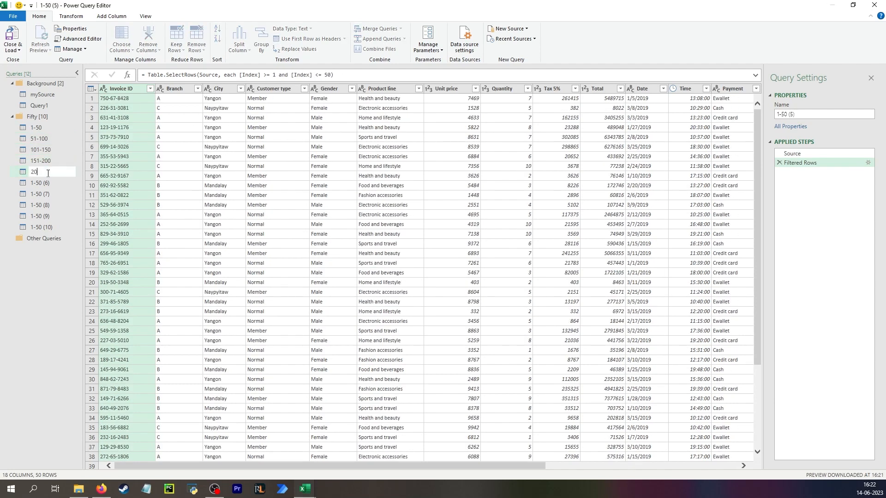
text(1-250)
key(Return)
Delete the five surplus duplicates, 1-50 (6) through 1-50 (10), from the Fifty group.
click(58, 183)
key(shift+Down)
key(shift+Down)
key(shift+Down)
key(shift+Down)
key(Delete)
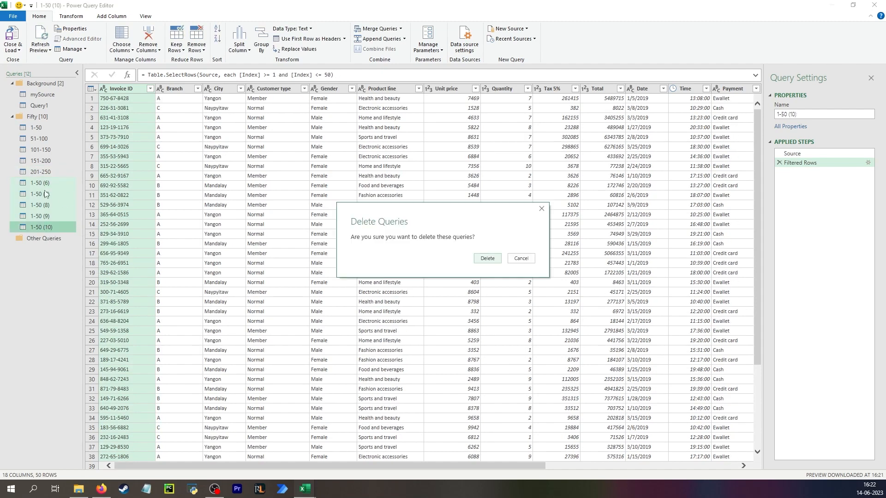
key(Return)
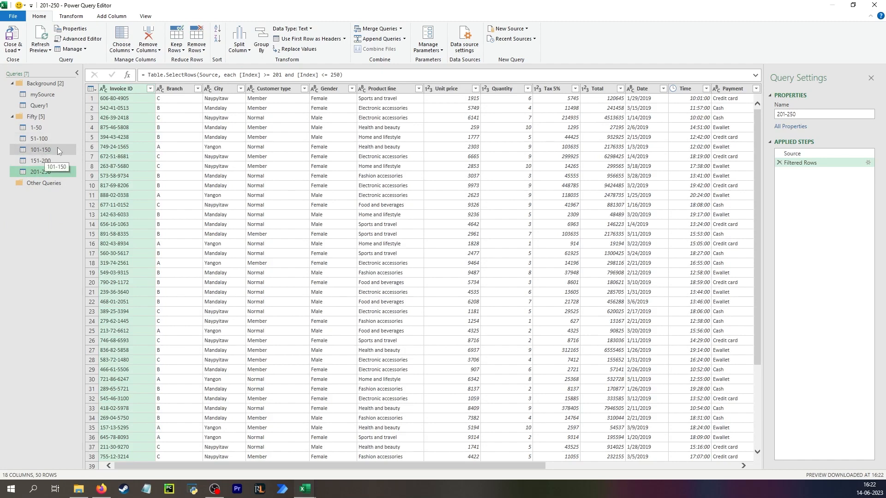
Close the Power Query Editor and load the five batch queries into the workbook.
click(58, 127)
click(55, 171)
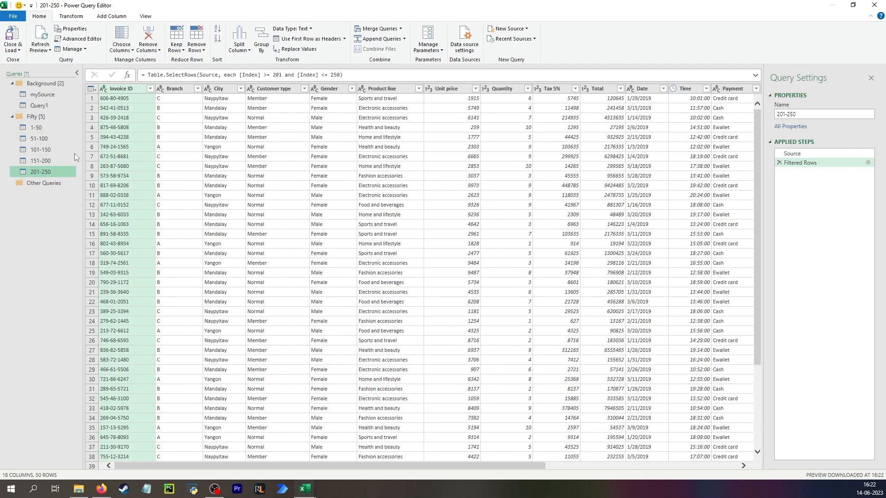
click(14, 51)
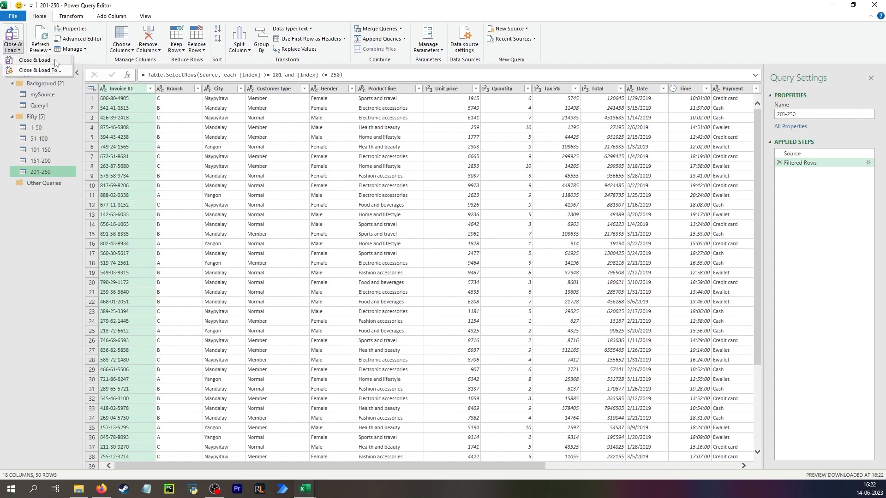
click(36, 60)
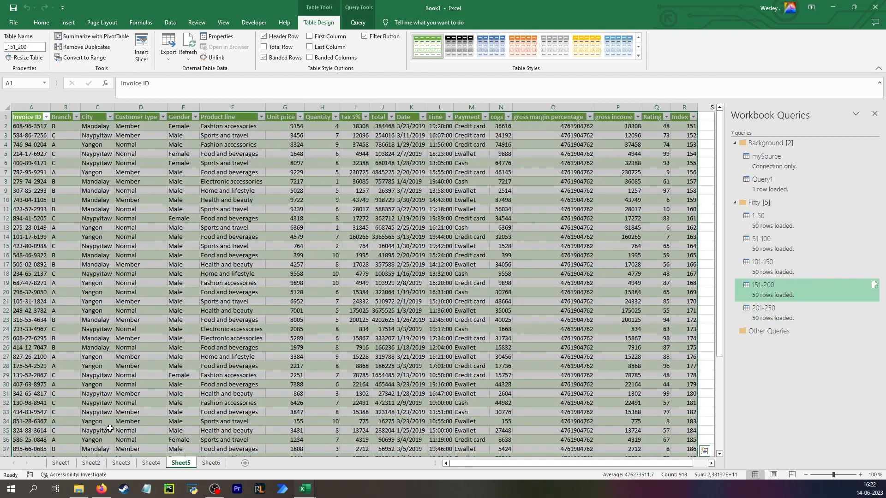
Rename the Sheet2 worksheet, which holds the 1-50 query table, as 1-50.
click(93, 463)
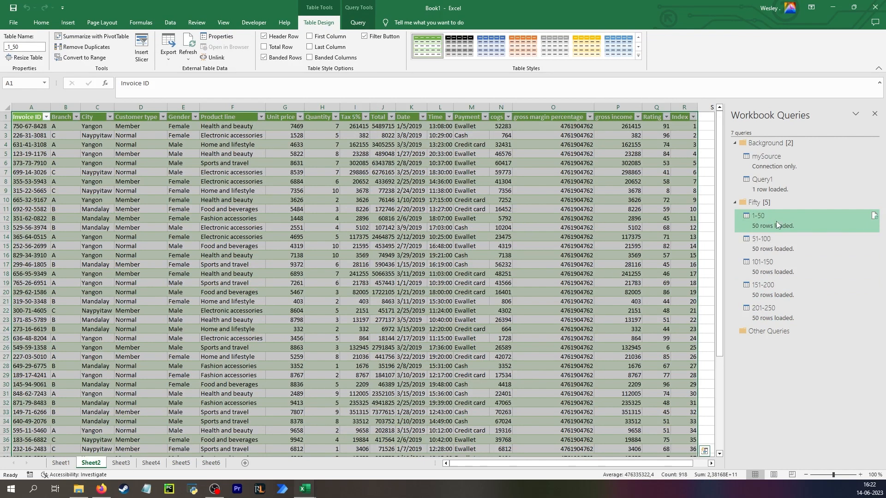
double_click(91, 463)
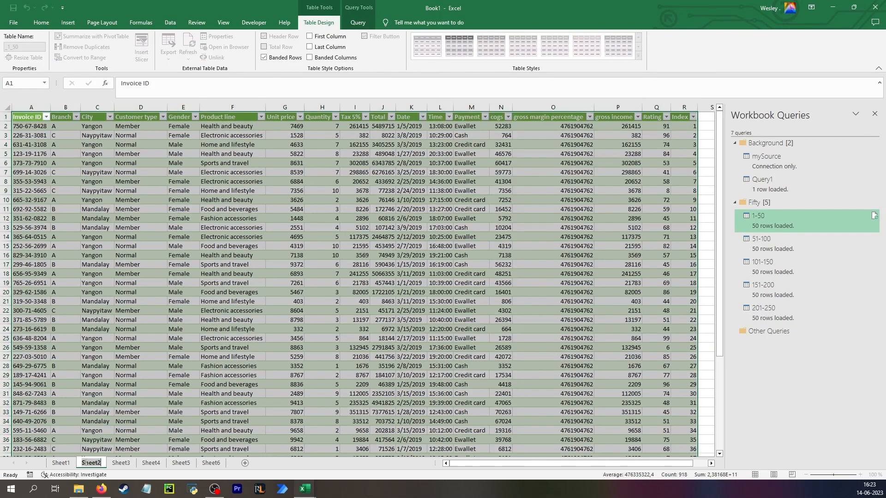
text(1-50)
key(Return)
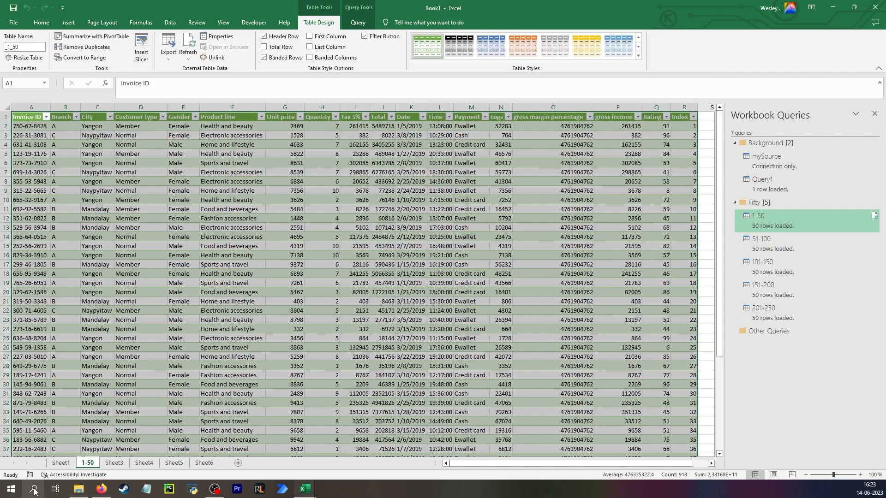
Examine the 51-100 query table on Sheet3, checking the first and last values in its Index column.
click(114, 462)
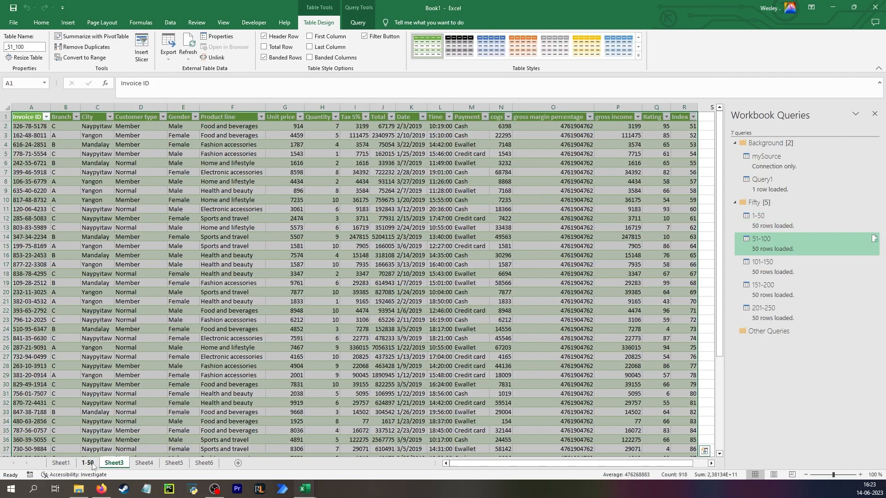
mouse_move(806, 245)
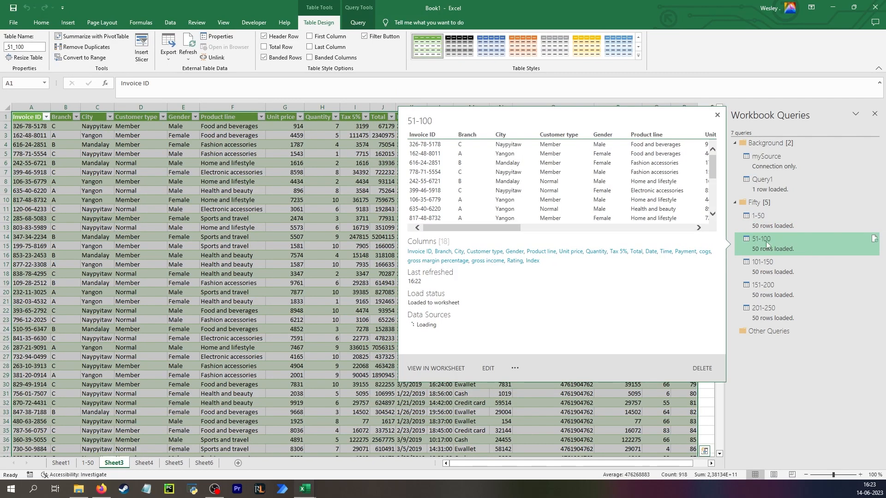
click(355, 209)
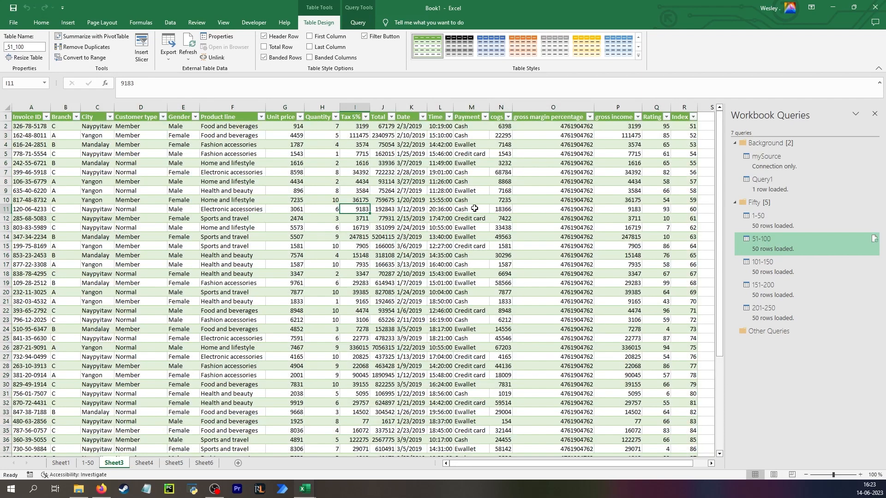
click(673, 126)
key(ctrl+Down)
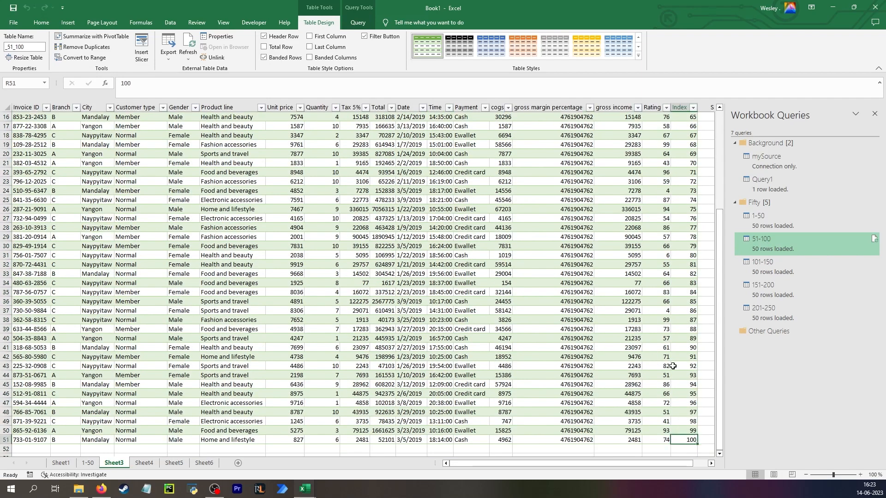
Return to the start of the Index column and rename the Sheet3 worksheet as 51-100.
key(ctrl+Up)
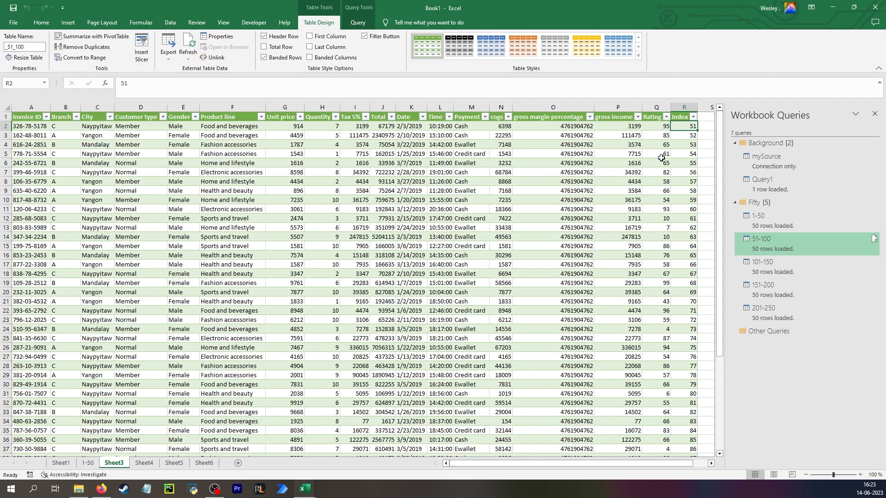
double_click(112, 463)
text(5)
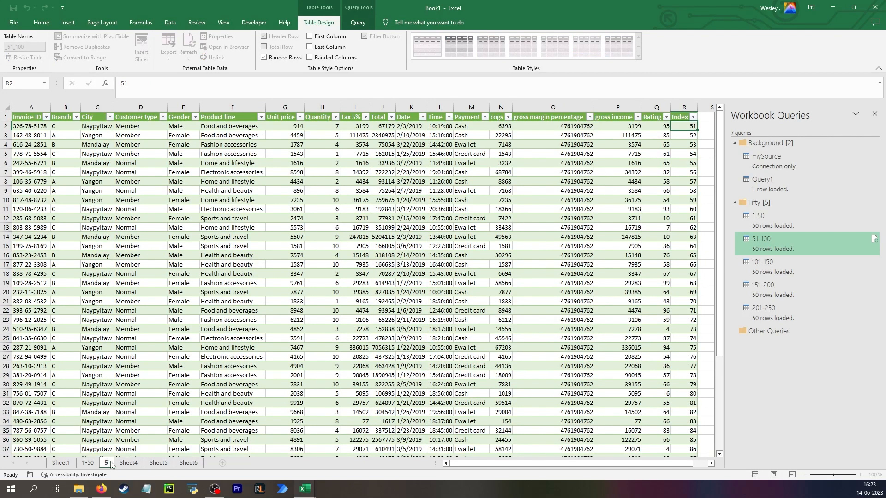
text(1-100)
key(Return)
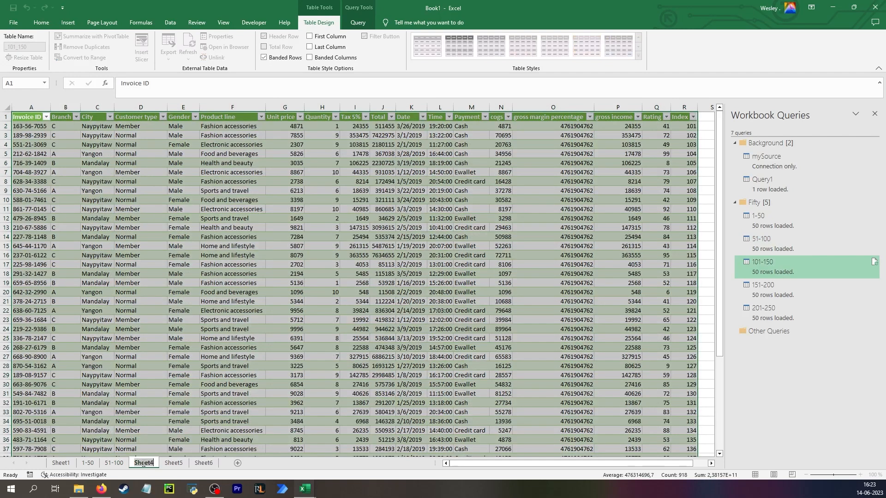
Rename the worksheets Sheet4, Sheet5 and Sheet6 as 101-150, 151-200 and 201-250.
double_click(174, 463)
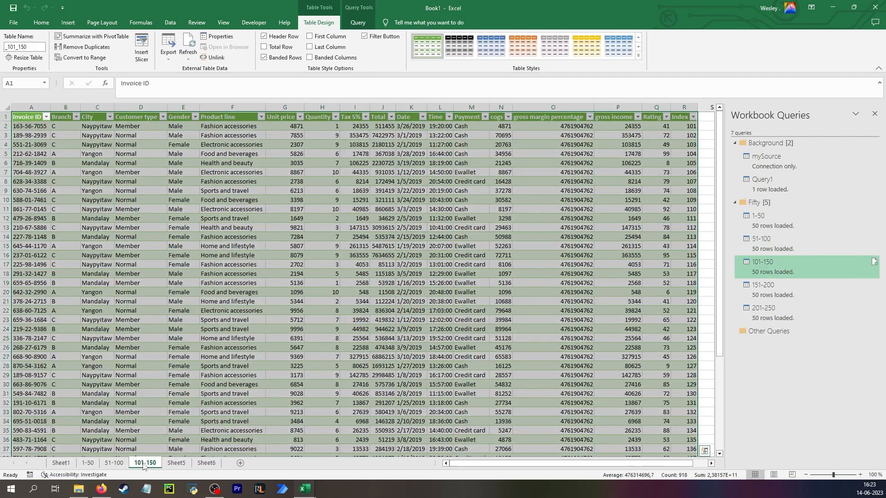
text(151-200)
key(Return)
text(-250)
key(Return)
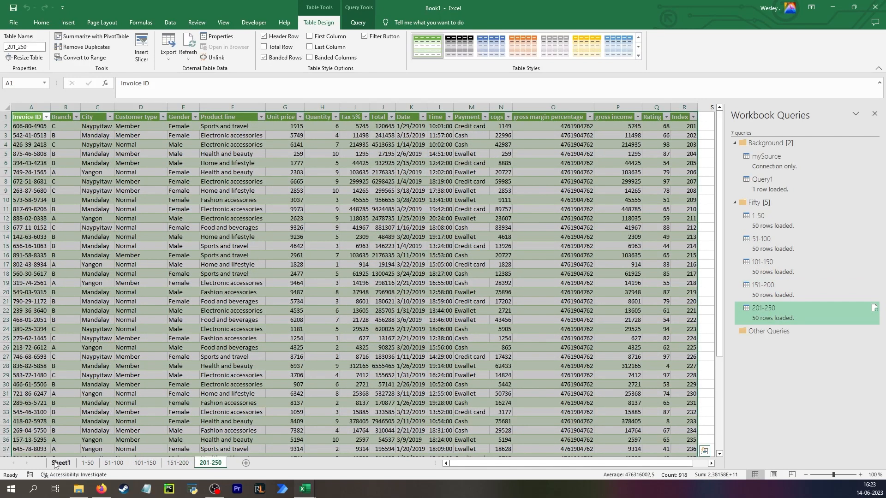
Examine the source file path and the row and sheet count table on Sheet1, and look at the 201-250 worksheet.
click(60, 463)
click(70, 126)
click(125, 246)
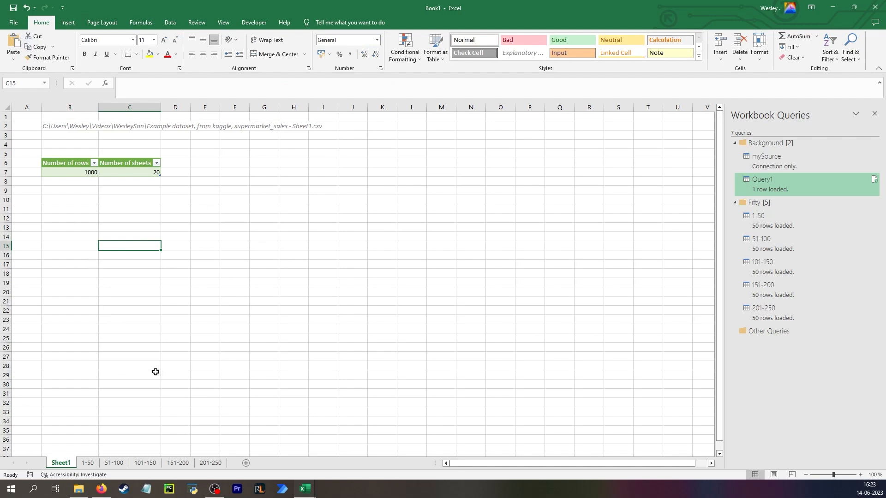
click(70, 193)
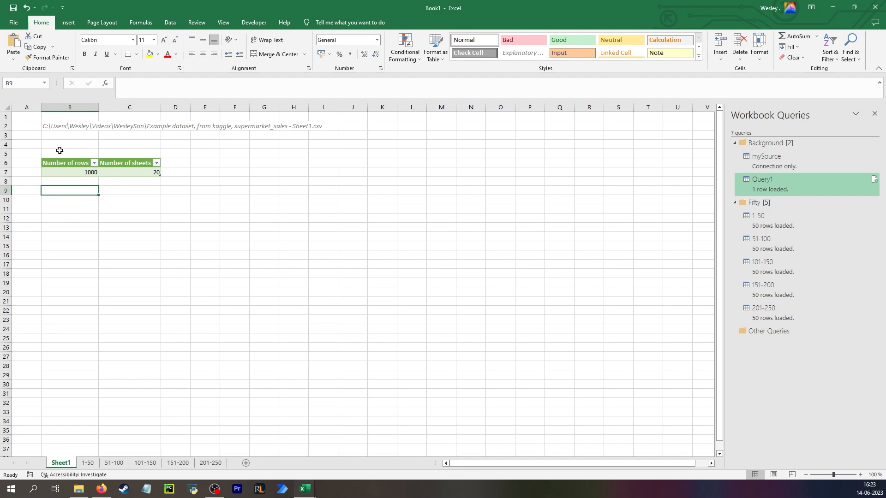
click(76, 126)
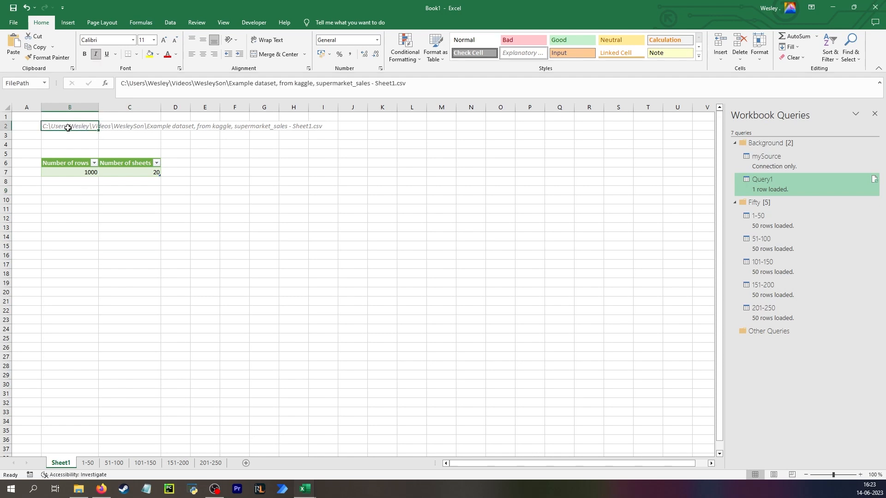
click(71, 175)
right_click(72, 175)
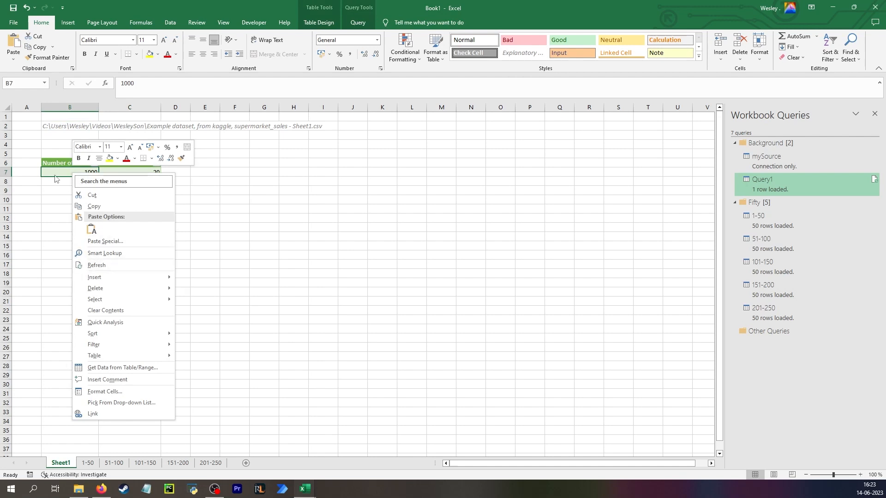
click(64, 173)
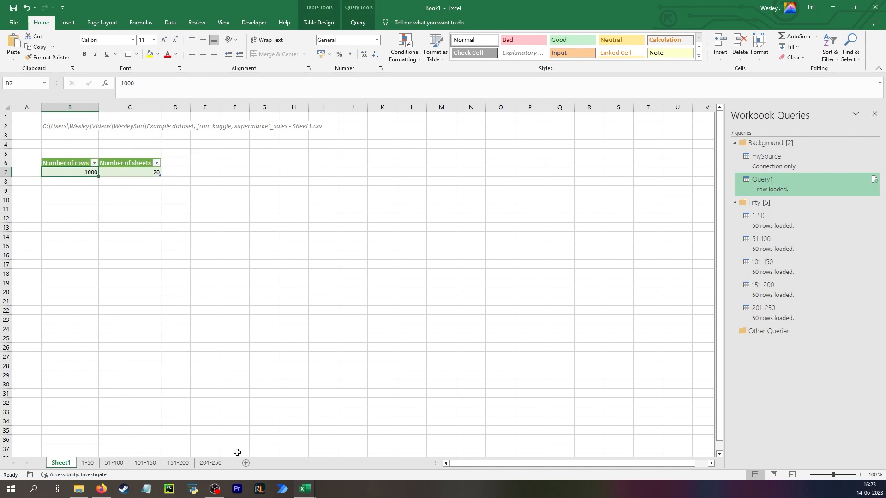
click(210, 462)
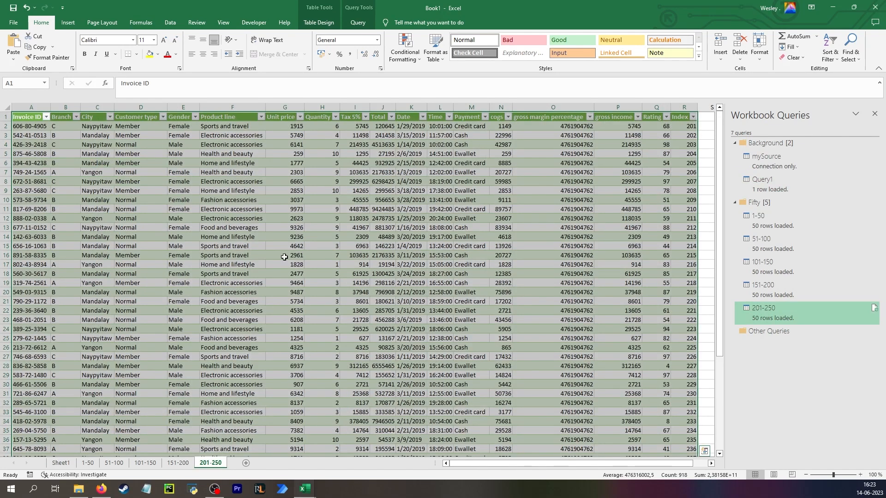
click(67, 464)
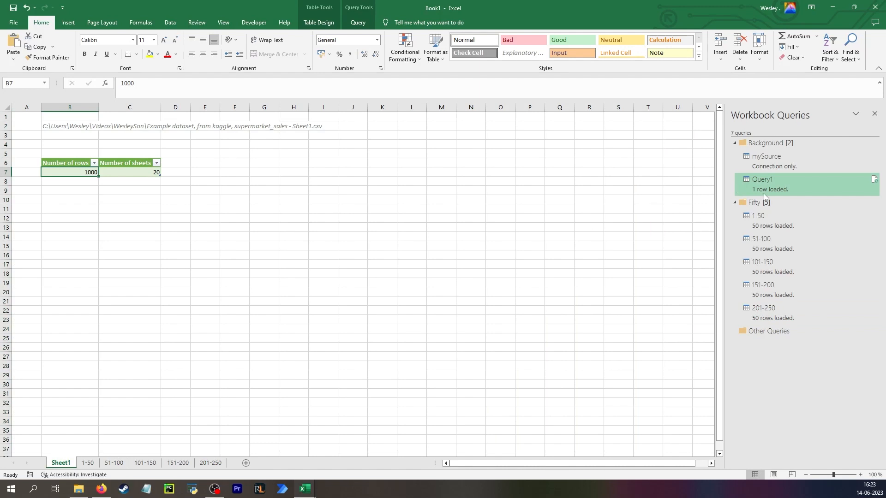
Open the Power Query Editor and keep only the top 144 rows of the mySource query.
double_click(804, 186)
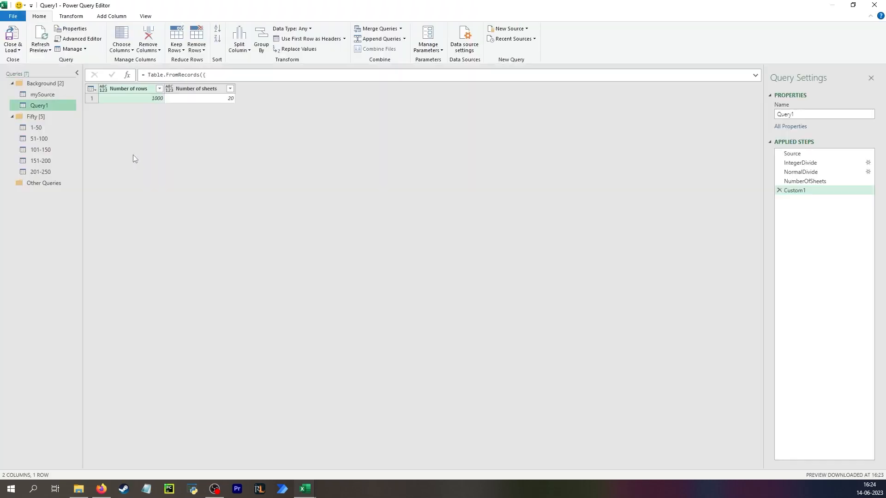
click(54, 98)
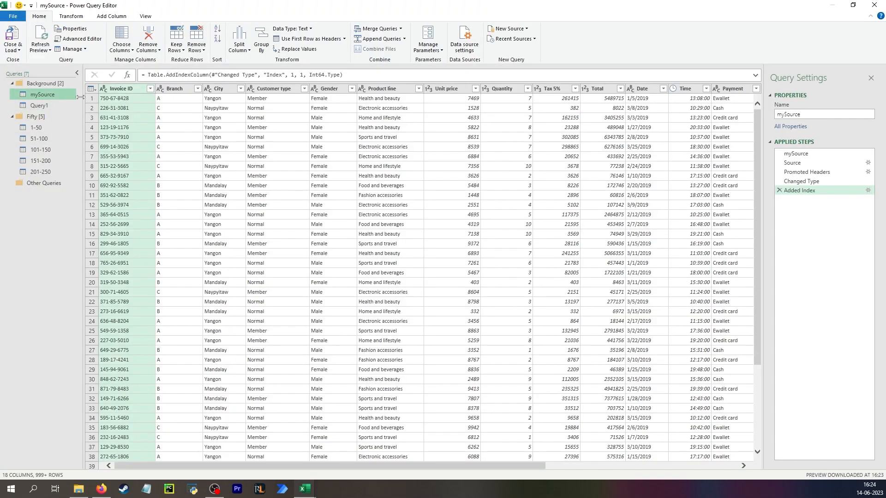
scroll(533, 457, right, 5)
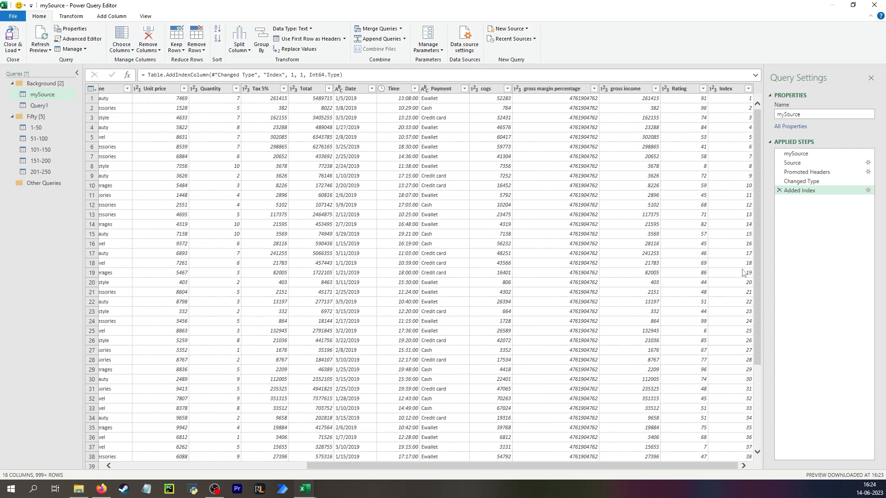
click(177, 46)
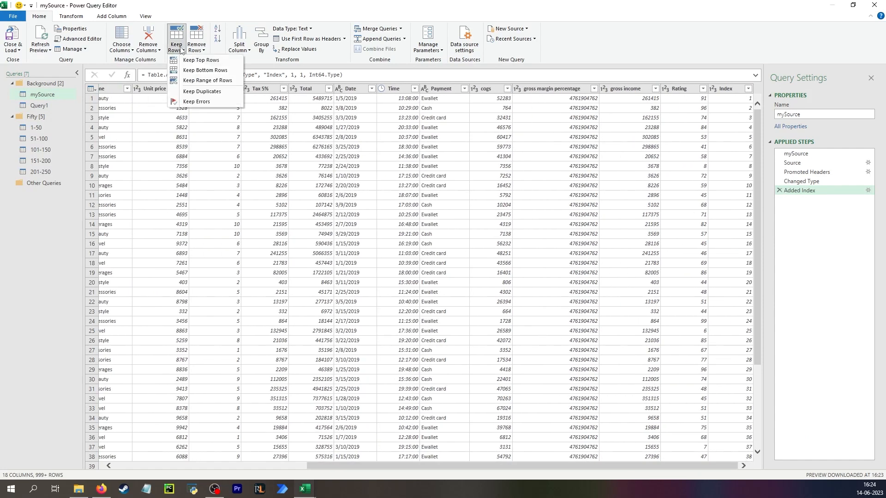
click(200, 63)
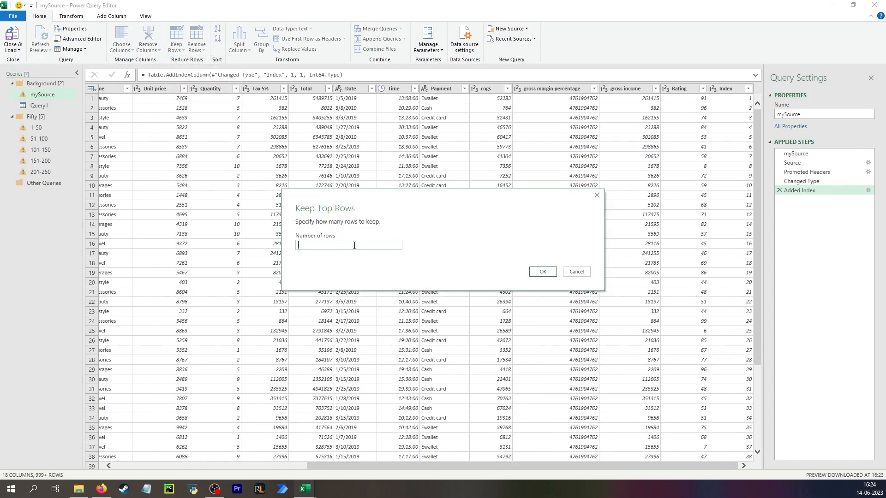
click(542, 272)
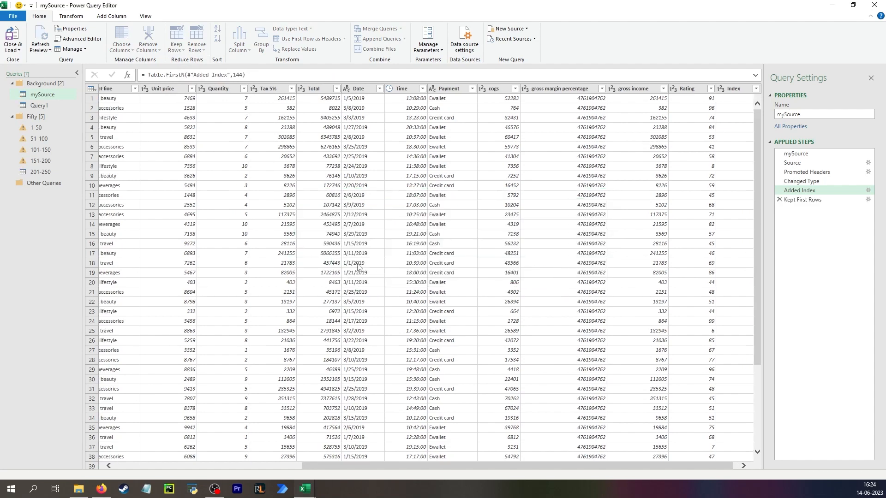
Examine the Index columns of the 1-50 and 101-150 queries to check which rows each batch holds.
click(46, 129)
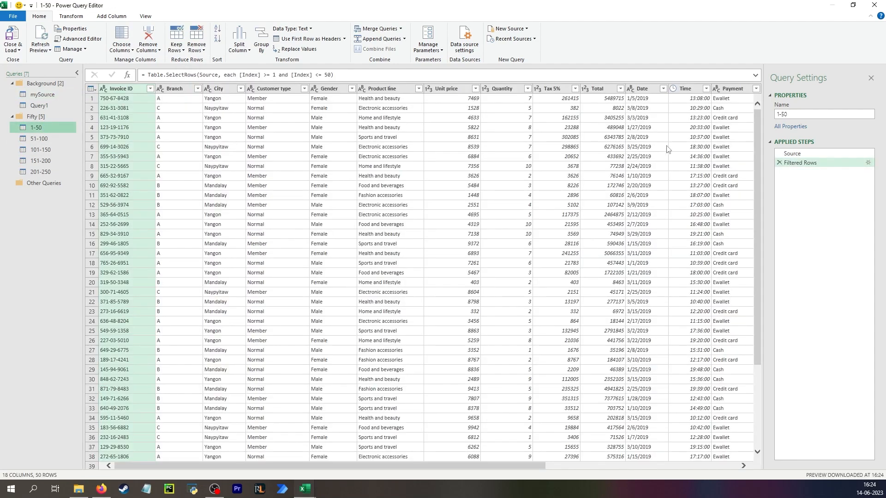
click(736, 466)
scroll(659, 364, down, 4)
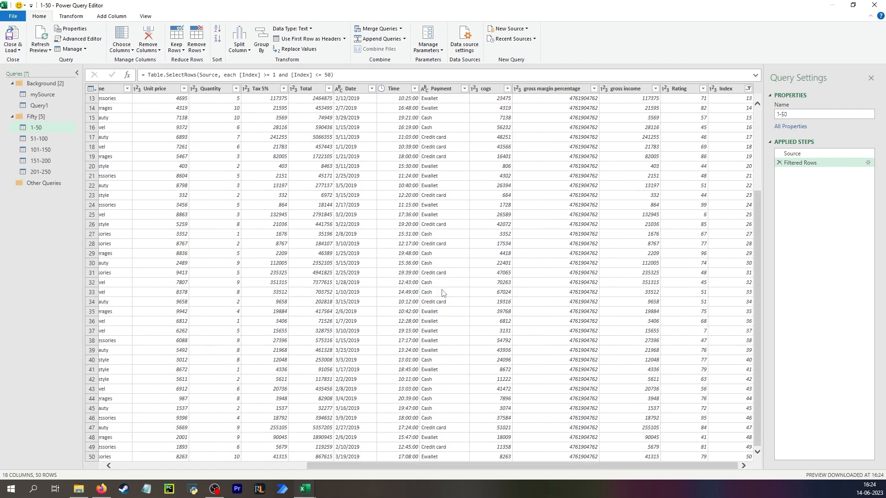
click(42, 138)
click(39, 150)
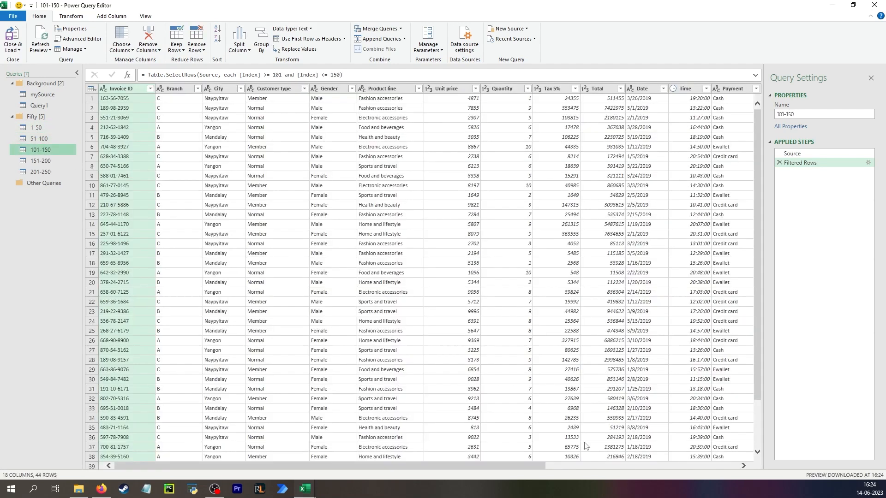
click(737, 465)
click(738, 113)
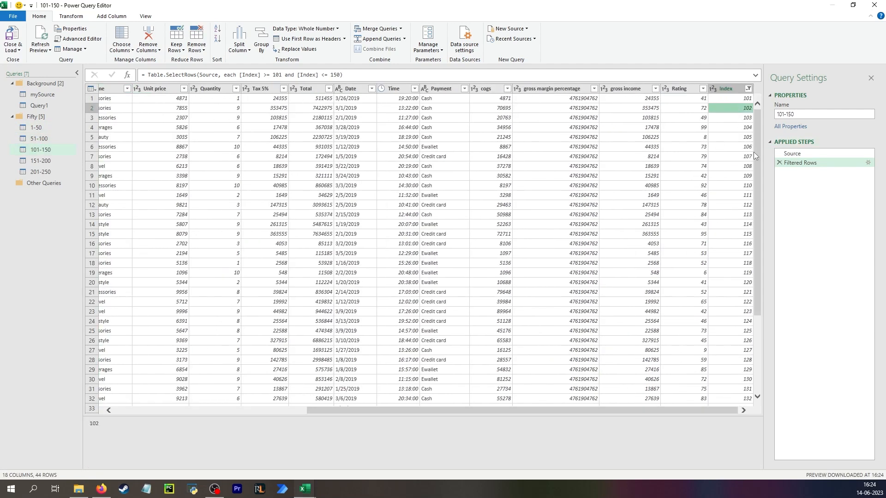
scroll(753, 277, down, 4)
click(54, 160)
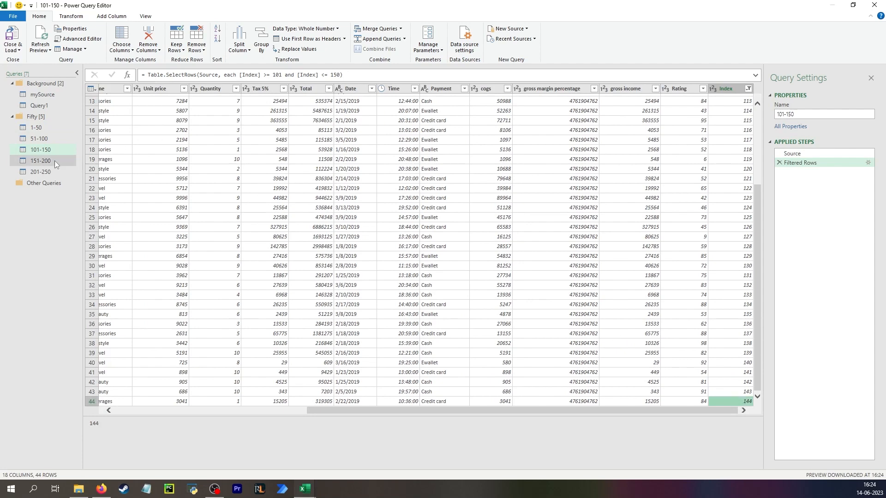
Close and load the query changes, and refresh the row and sheet count table on Sheet1.
click(12, 37)
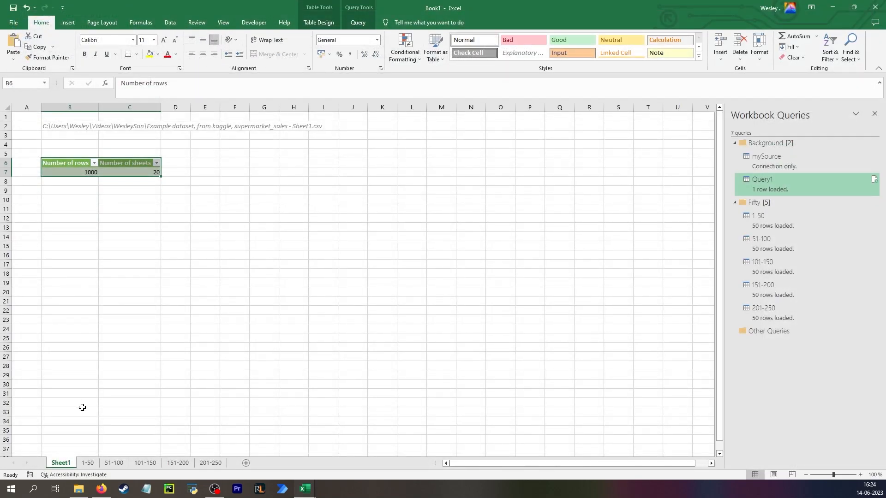
click(80, 172)
right_click(80, 172)
click(114, 263)
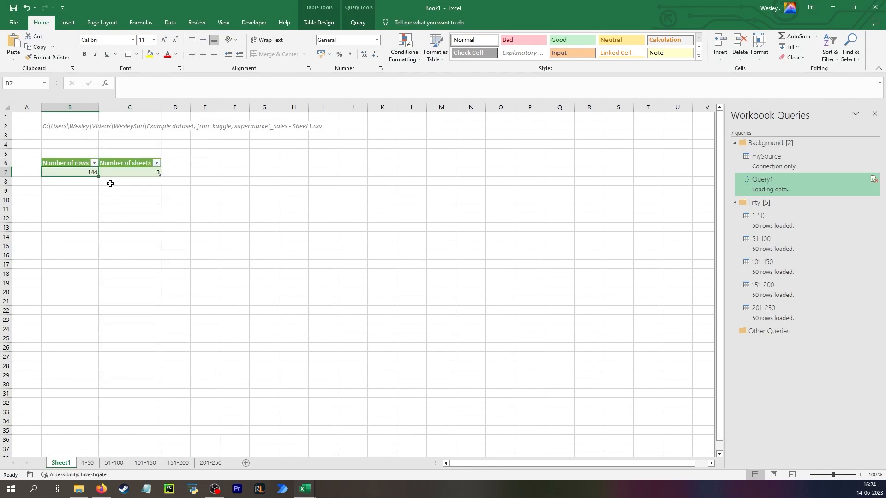
Check the last rows of the 101-150 worksheet and refresh its query table.
click(89, 464)
click(114, 463)
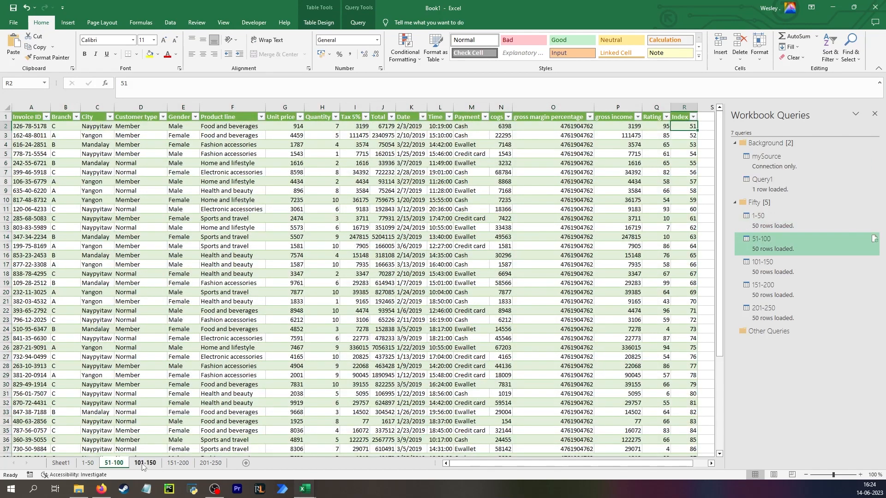
click(145, 463)
scroll(483, 342, down, 4)
scroll(483, 342, down, 4)
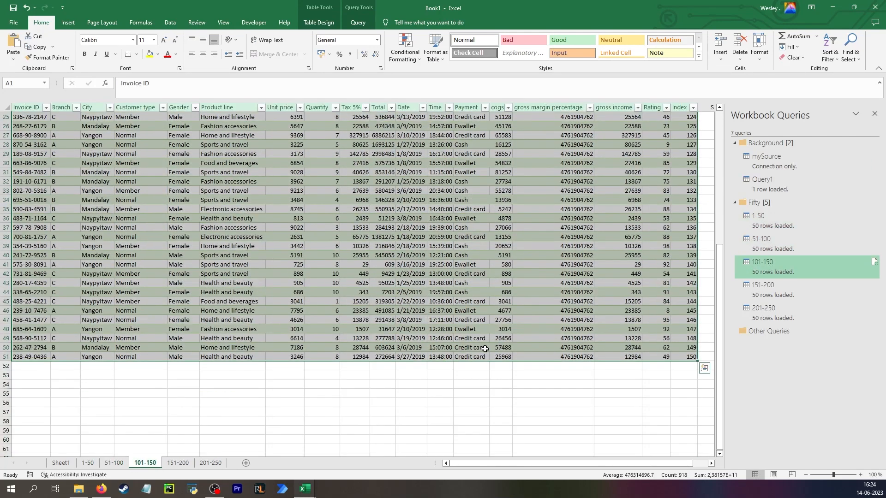
click(656, 346)
right_click(443, 263)
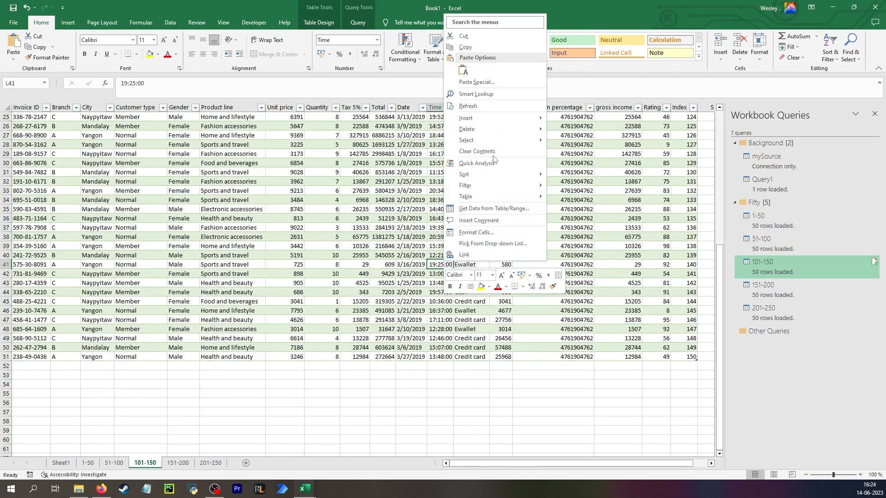
click(484, 117)
scroll(295, 194, up, 3)
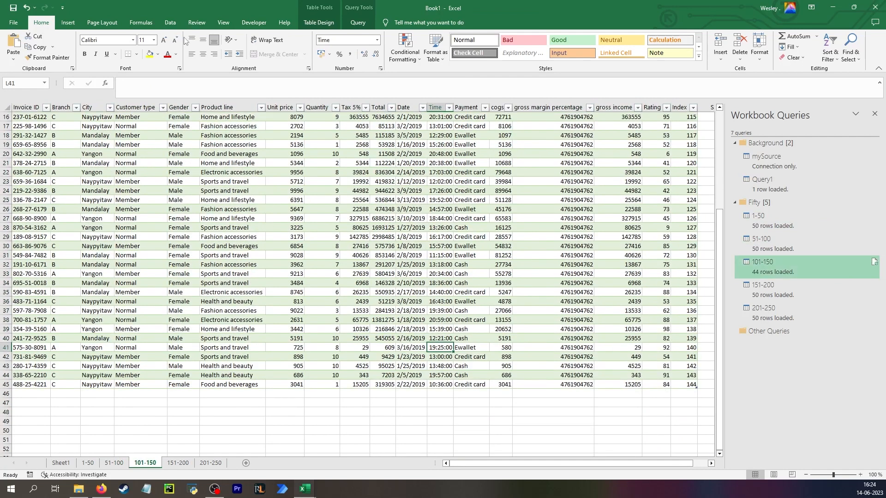
Refresh all workbook queries and check the previews of the 151-200 and 101-150 queries.
click(170, 23)
click(227, 59)
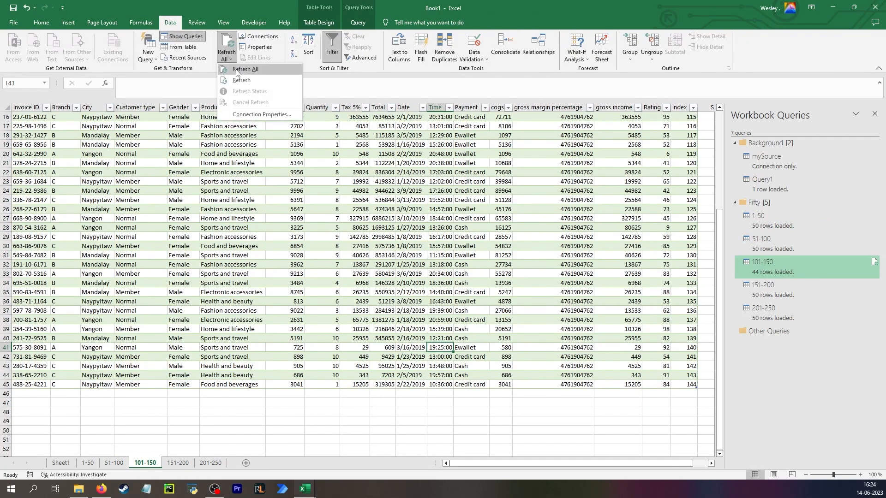
click(238, 73)
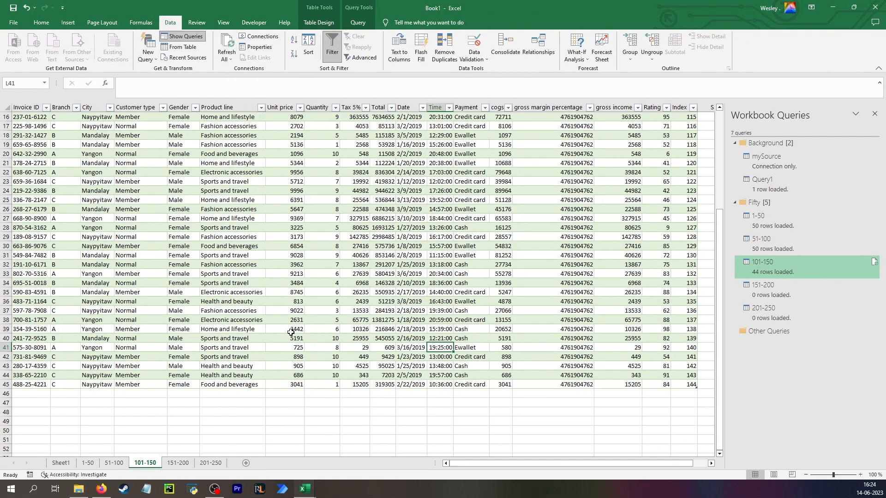
mouse_move(810, 296)
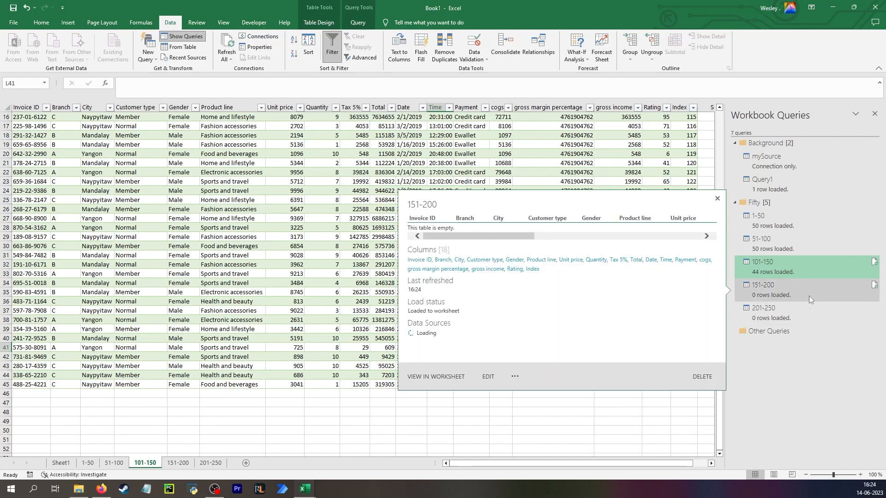
mouse_move(805, 260)
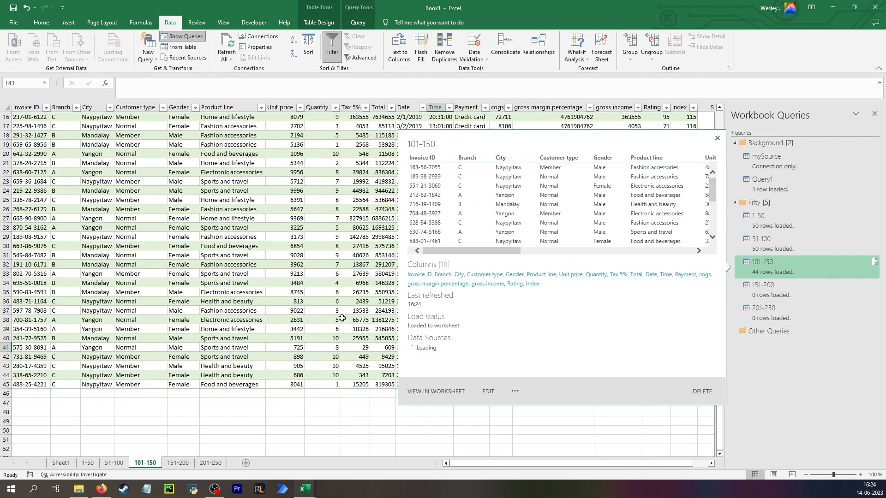